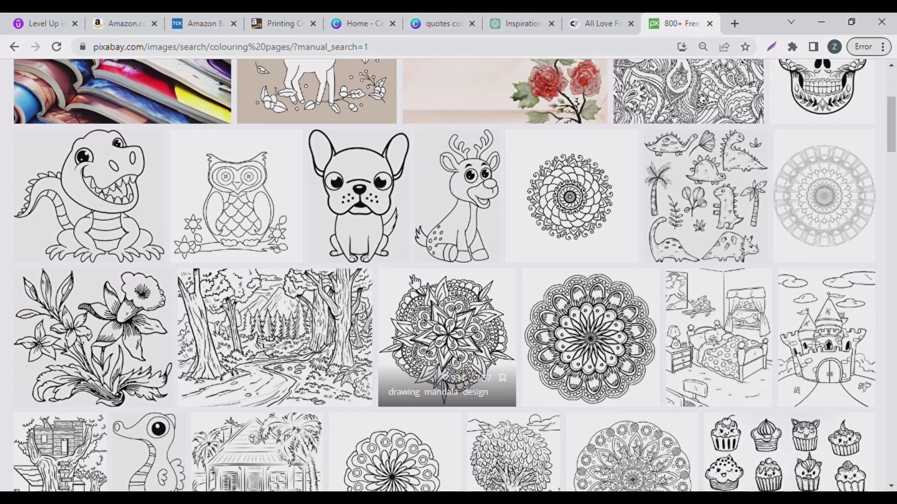
Step: Scroll through the Pixabay colouring-page image results
scroll(412, 280, "down", 2)
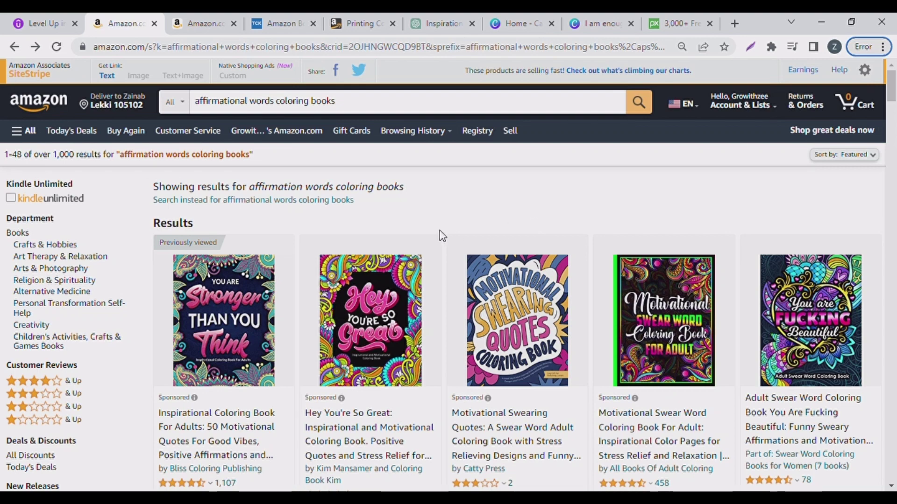
Step: Browse the Amazon results for inspirational words coloring books
scroll(430, 295, "down", 2)
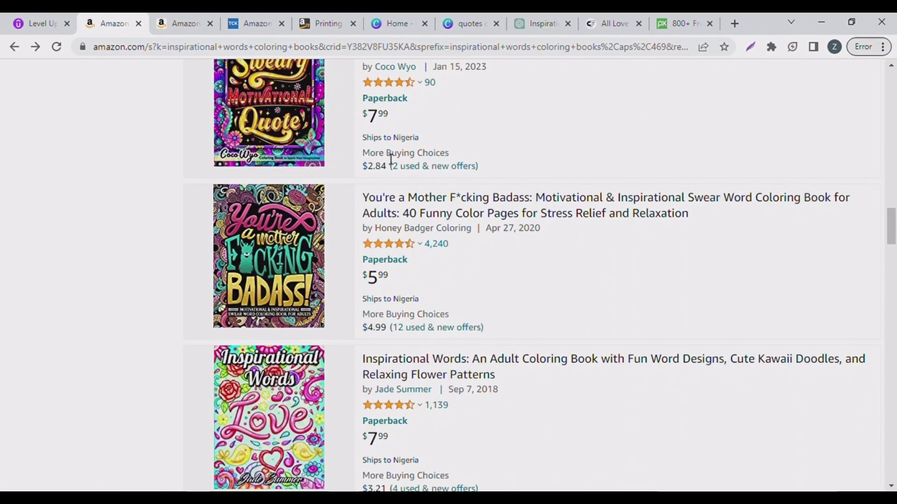
scroll(330, 160, "up", 10)
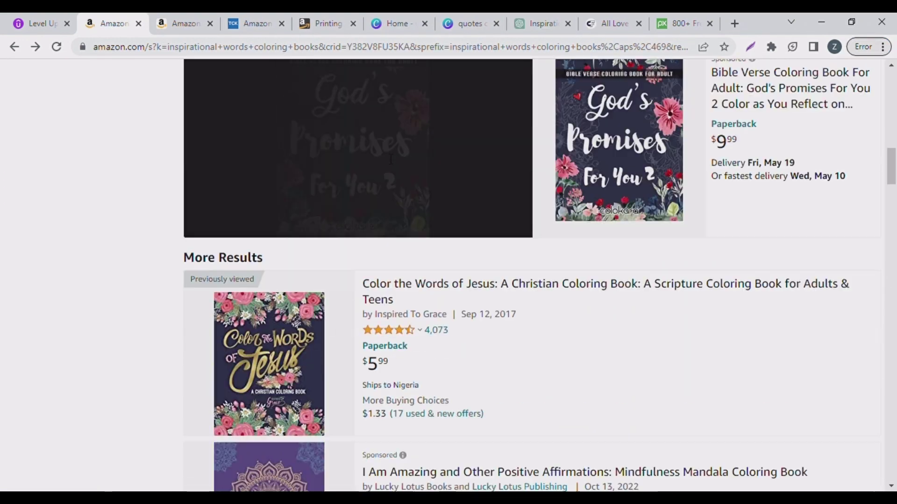
scroll(386, 158, "up", 8)
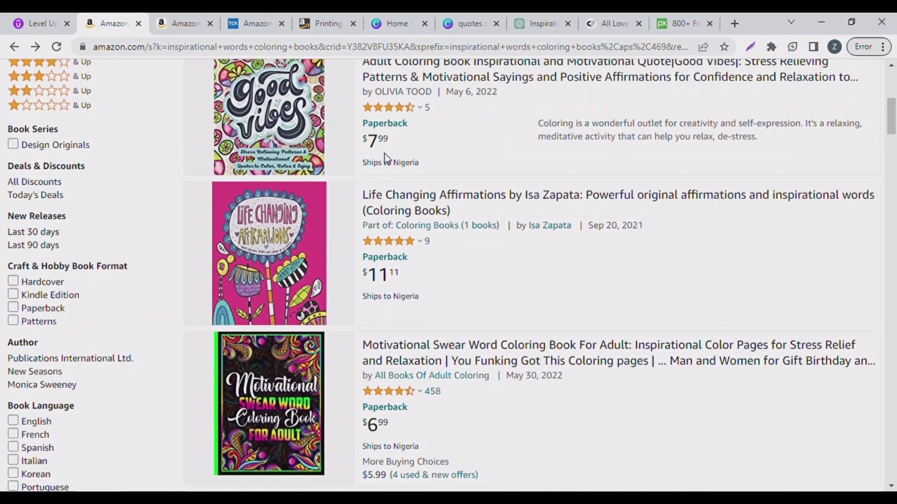
scroll(386, 159, "down", 1)
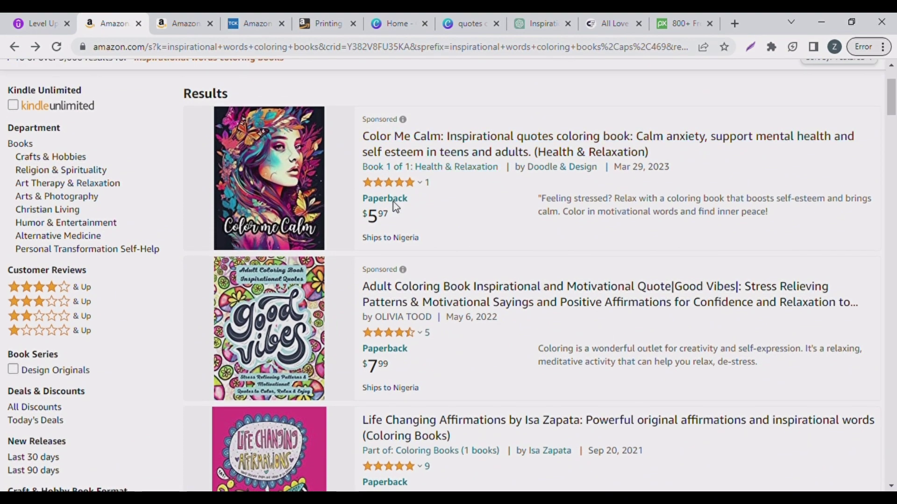
scroll(411, 269, "down", 3)
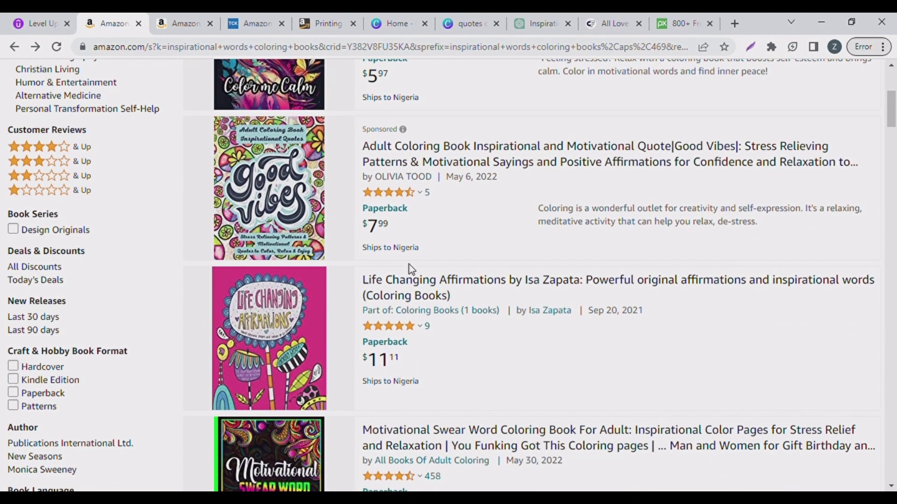
scroll(411, 270, "down", 3)
scroll(408, 270, "down", 20)
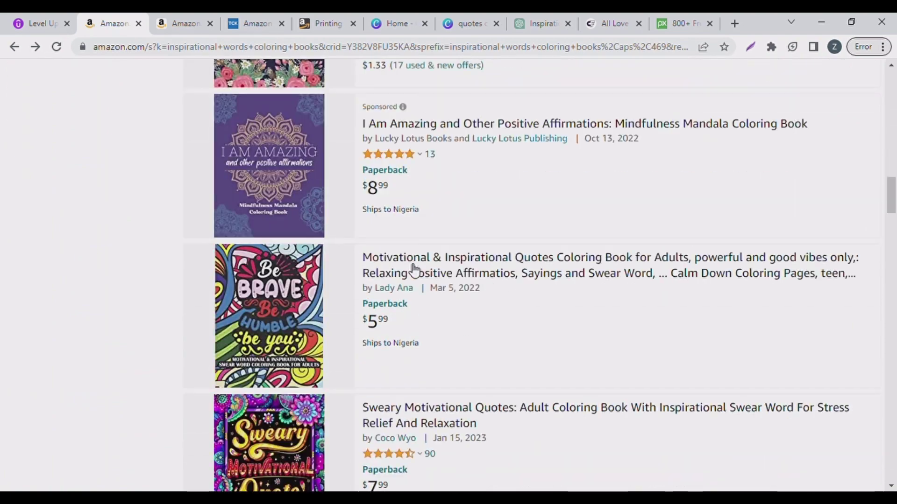
scroll(411, 270, "down", 3)
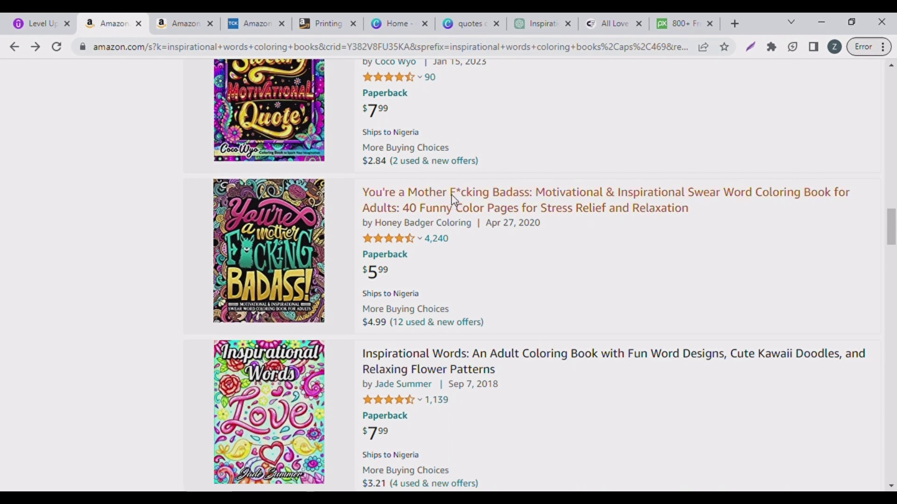
Step: Open the Honey Badger coloring book listing and note its #218 Best Sellers Rank in Books
left_click(414, 204)
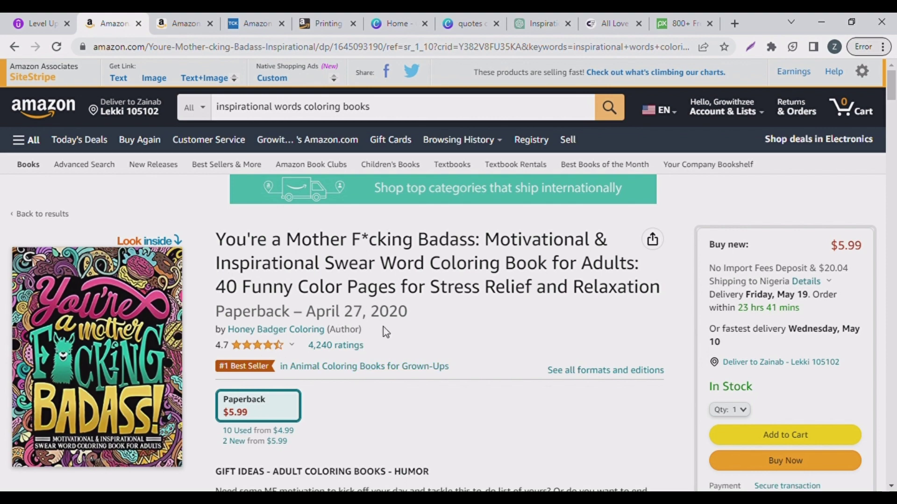
scroll(384, 331, "down", 3)
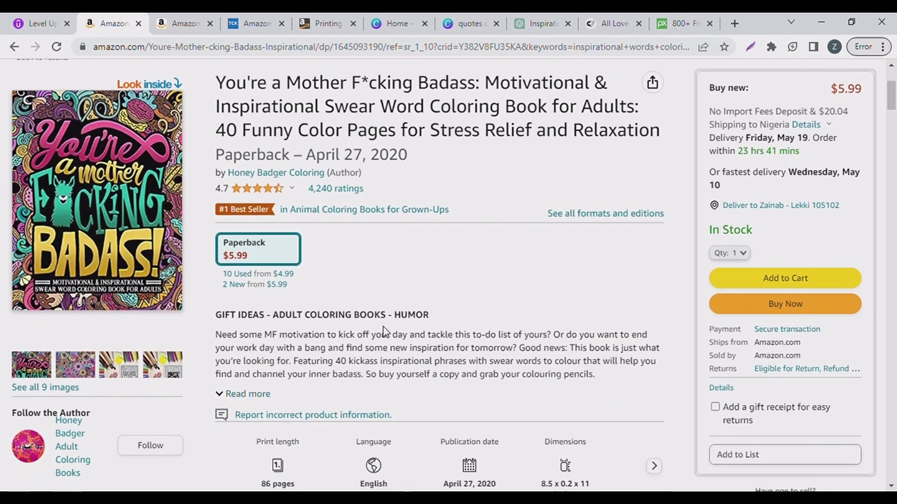
scroll(384, 331, "down", 1)
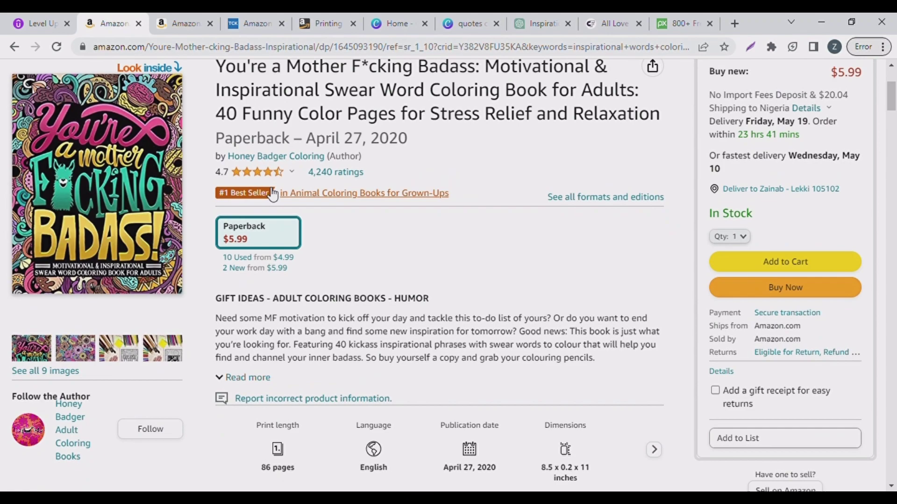
scroll(569, 268, "down", 15)
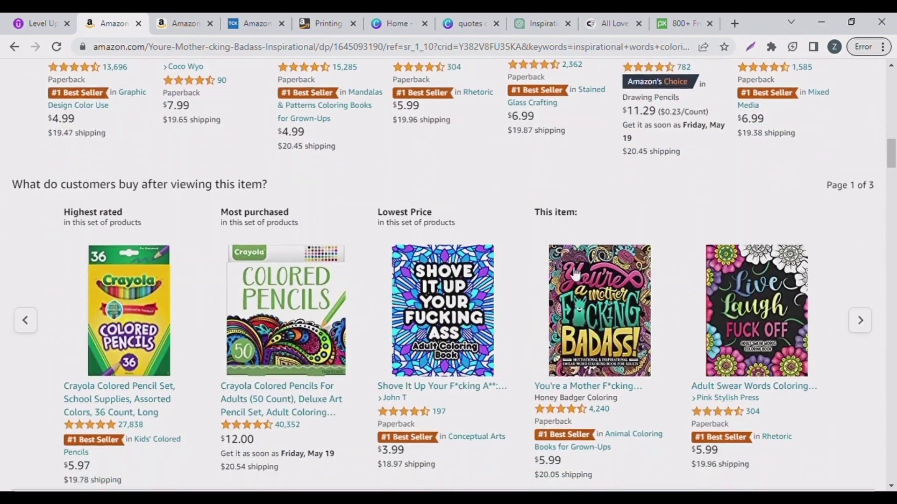
scroll(573, 274, "down", 8)
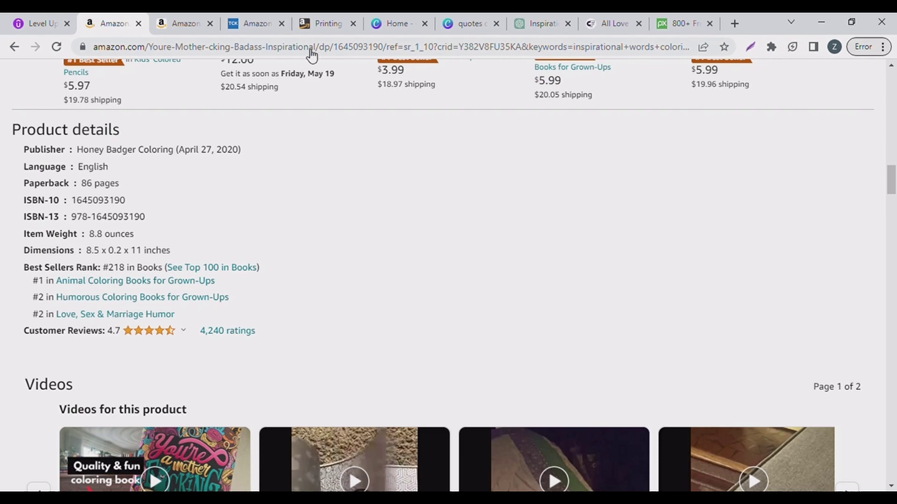
left_click(257, 23)
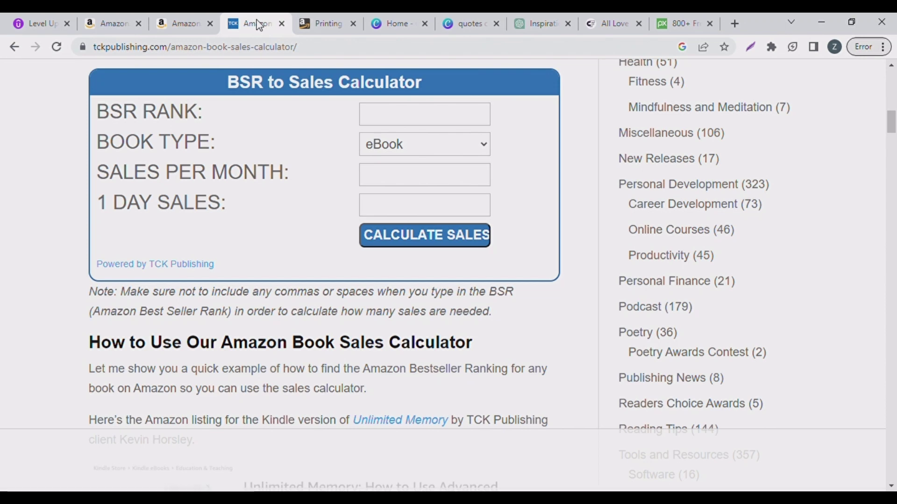
Step: Estimate sales for a Book ranked 218: 6061 per month and 404 per day
left_click(396, 116)
type("2")
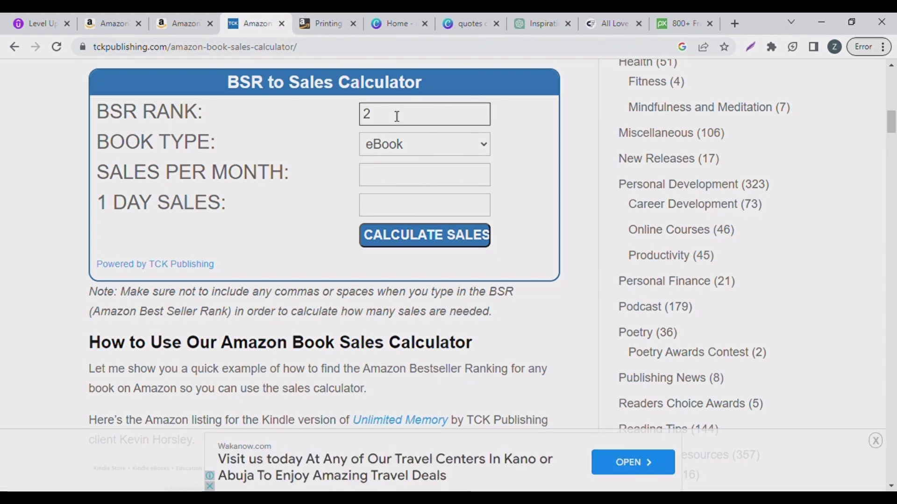
type("18")
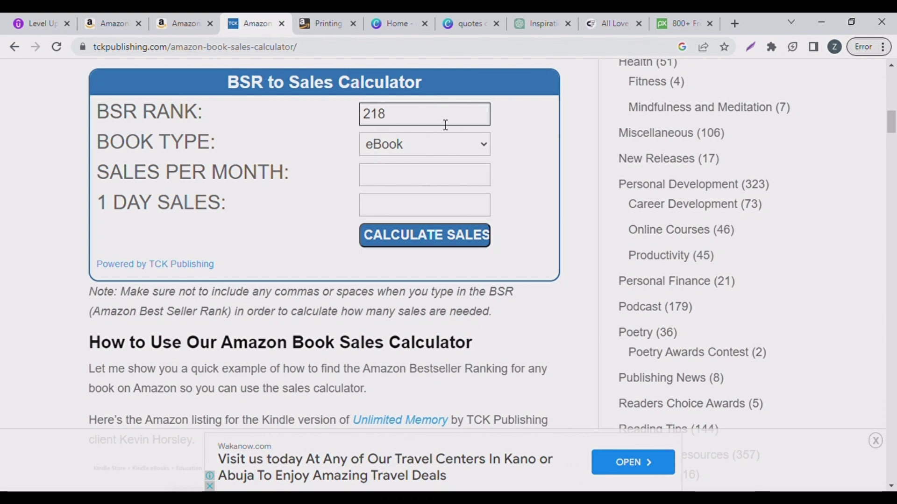
left_click(483, 148)
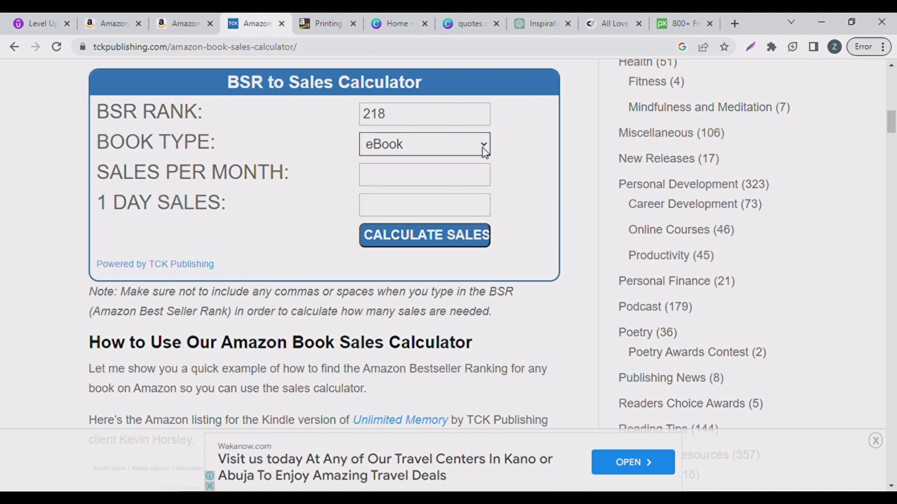
key("Down")
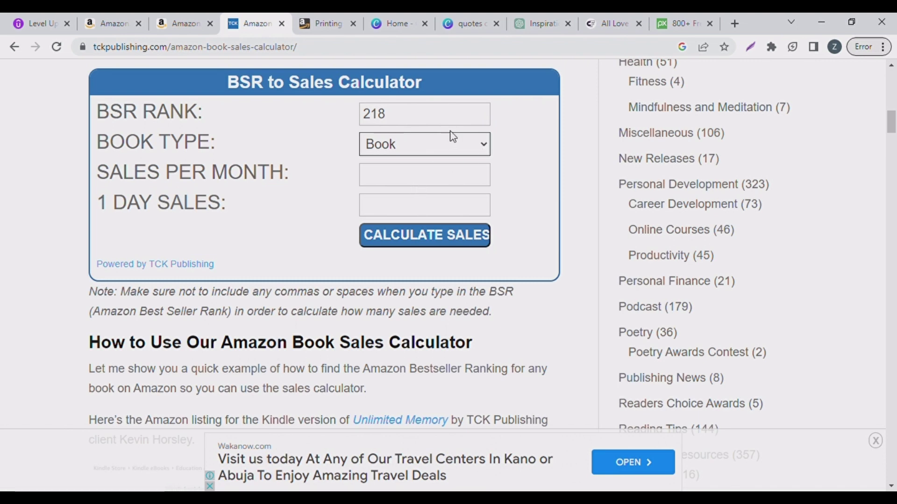
left_click(428, 239)
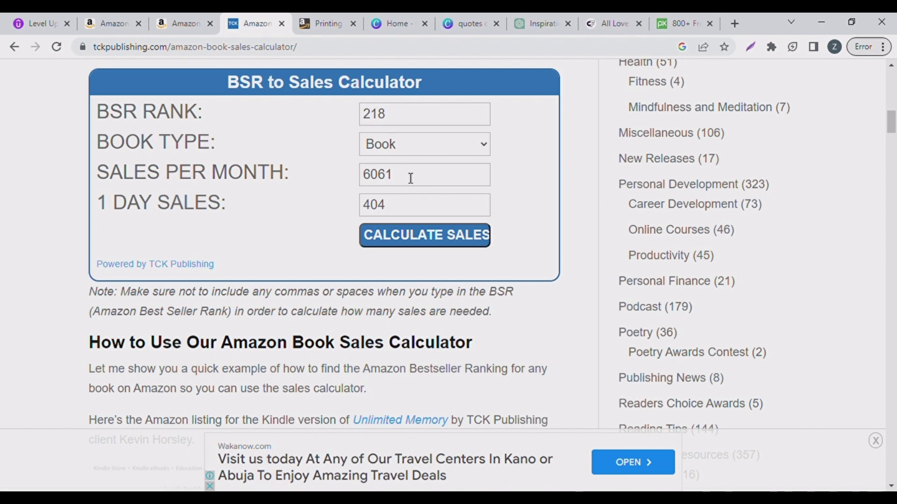
Step: Review KDP printing costs for a $5.99 list price: $2.15 printing, $1.44 royalty
left_click(328, 26)
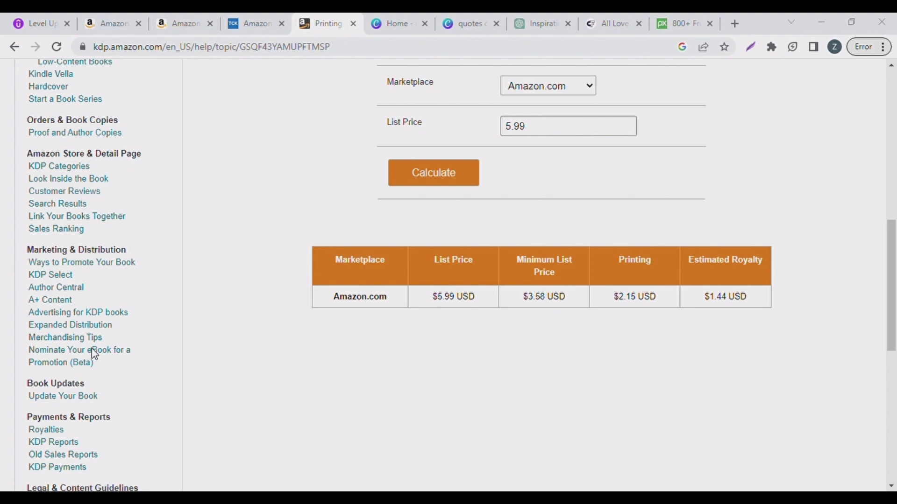
Step: Page through the Amazon book's Look Inside sample of line-art coloring pages
key("ctrl+3")
scroll(357, 245, "down", 1)
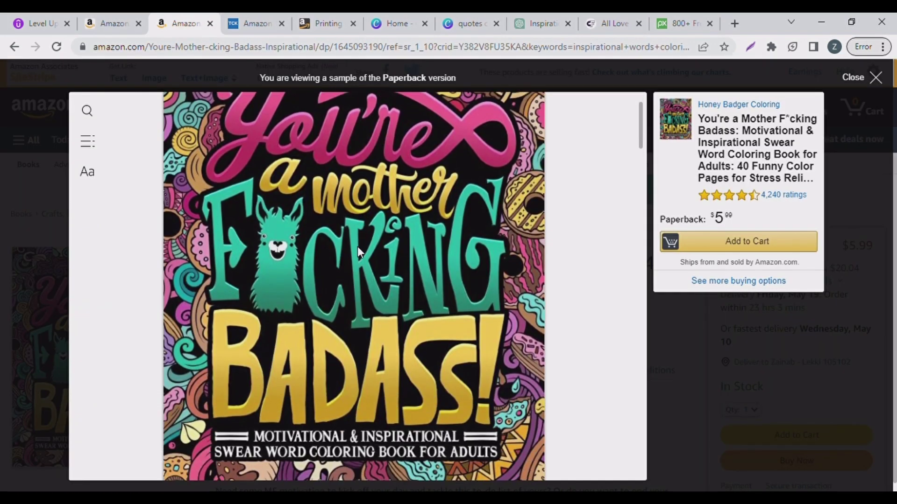
scroll(357, 246, "down", 5)
scroll(357, 247, "down", 3)
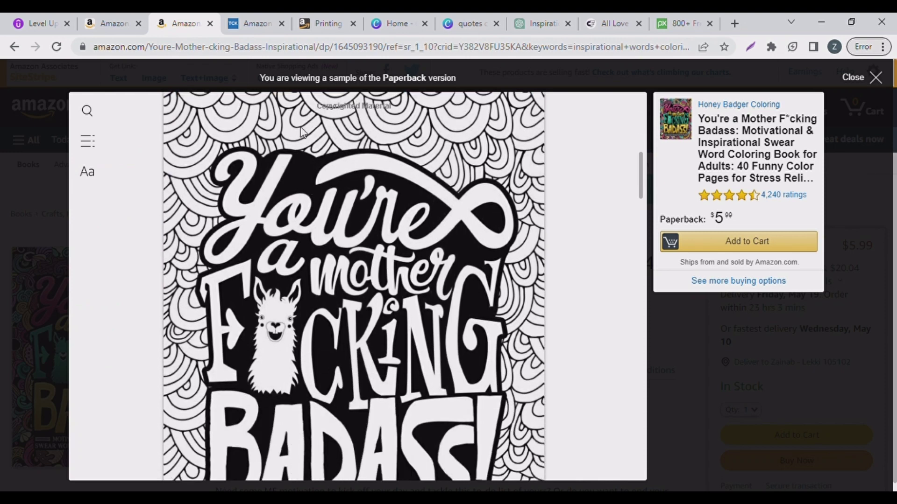
scroll(329, 335, "down", 3)
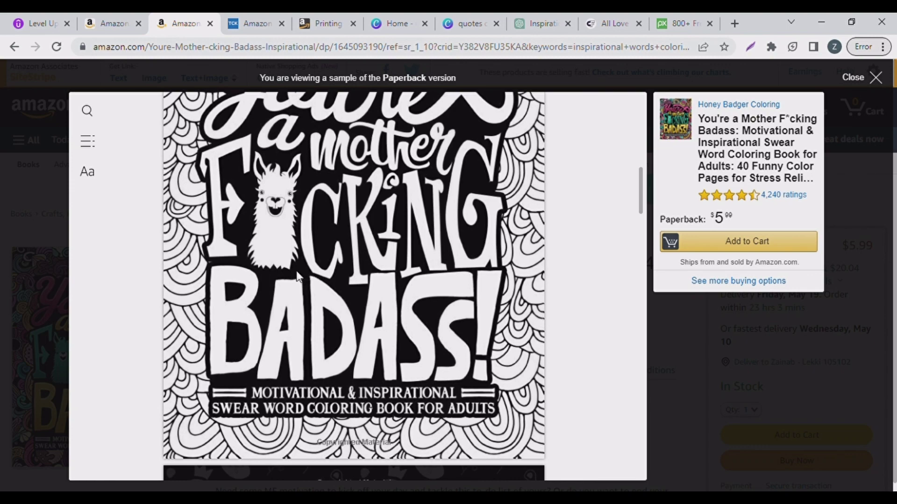
scroll(324, 236, "down", 5)
scroll(323, 236, "down", 10)
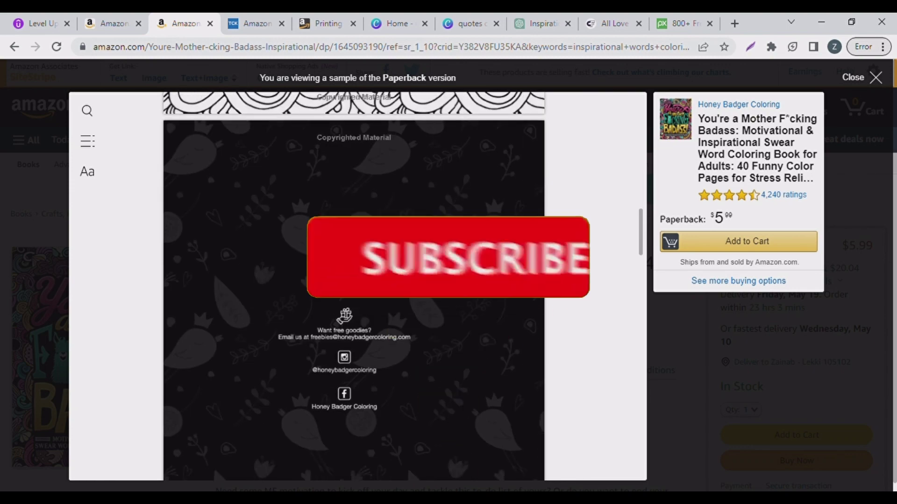
scroll(241, 351, "down", 6)
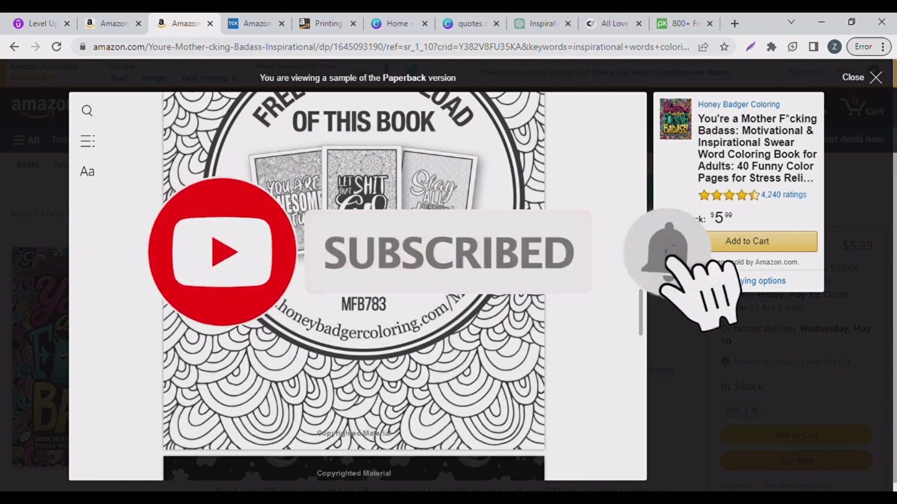
scroll(241, 354, "down", 8)
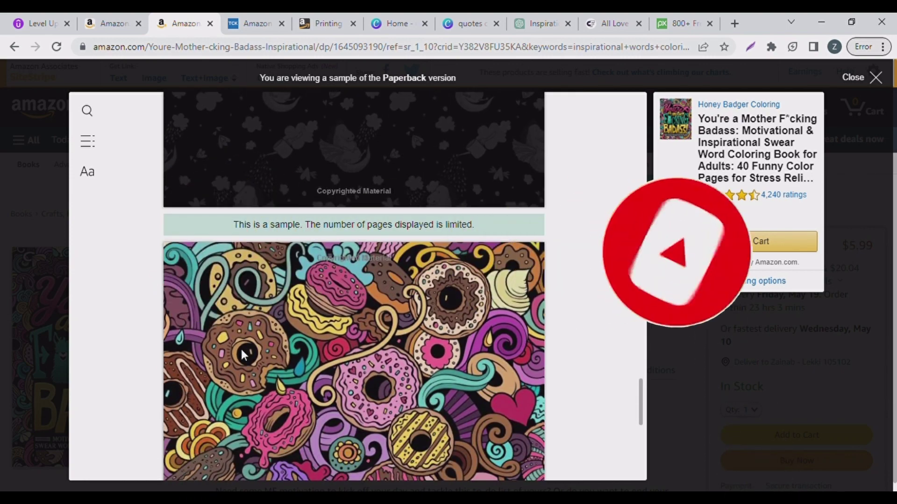
scroll(241, 355, "up", 5)
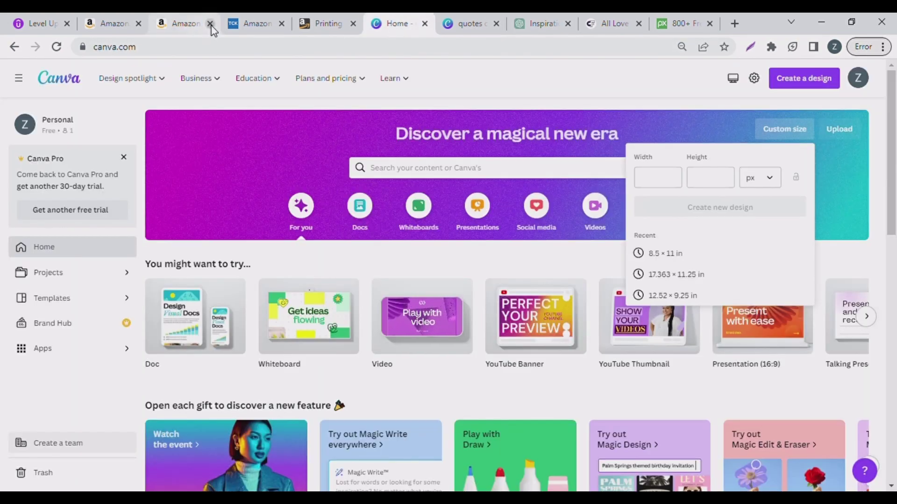
Step: Close the extra Amazon tab and title the design 'Quote coloring book int 8.5 by 11'
left_click(211, 23)
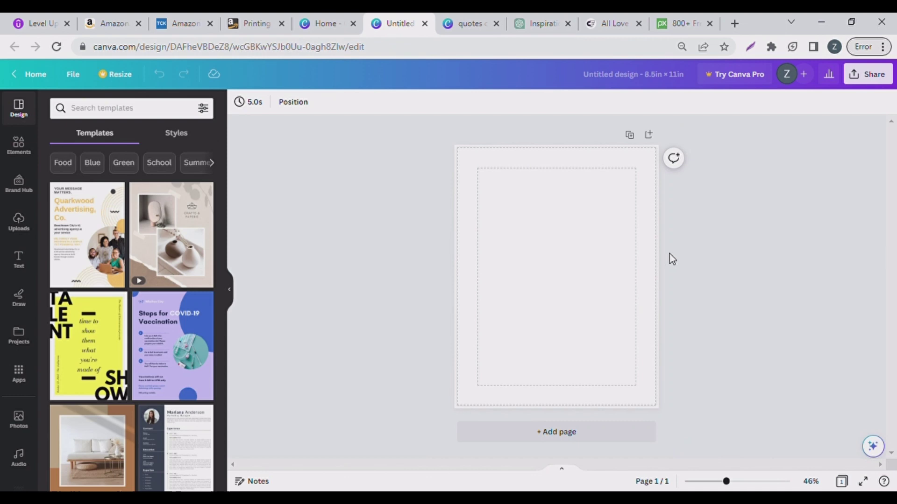
left_click(676, 78)
type("Quote coloring book int 8")
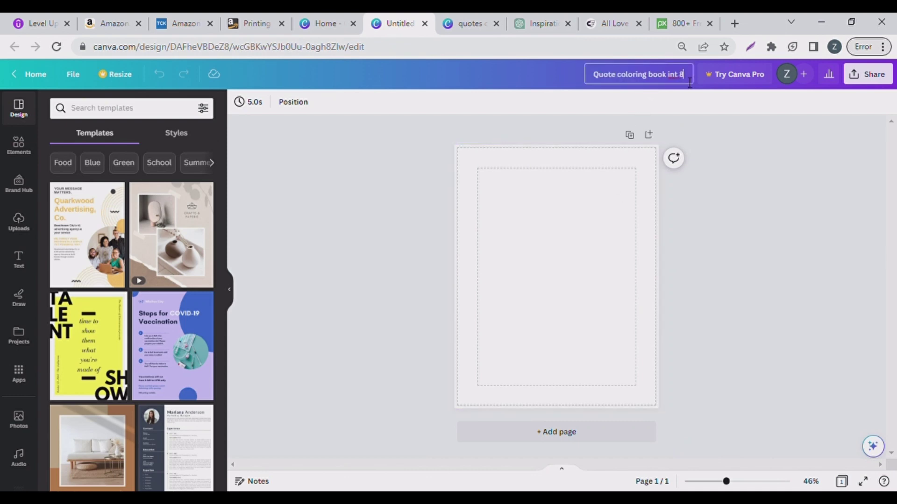
type(".5 ")
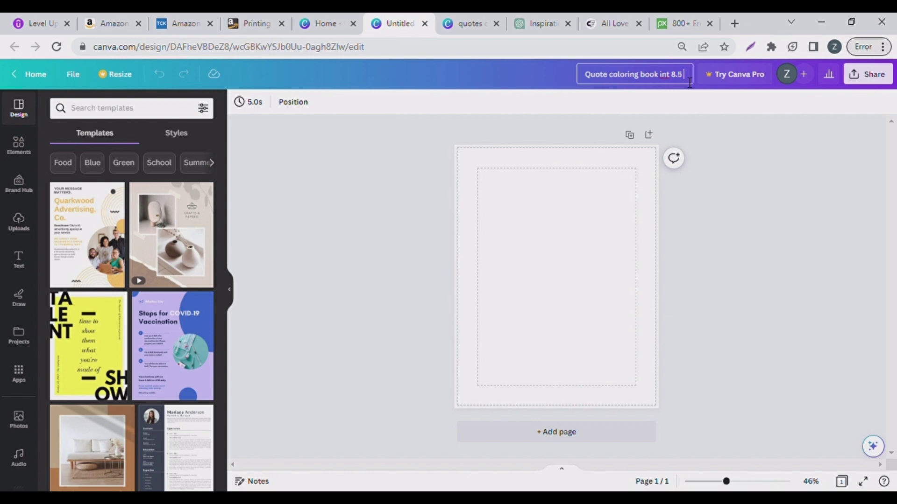
type("by 11")
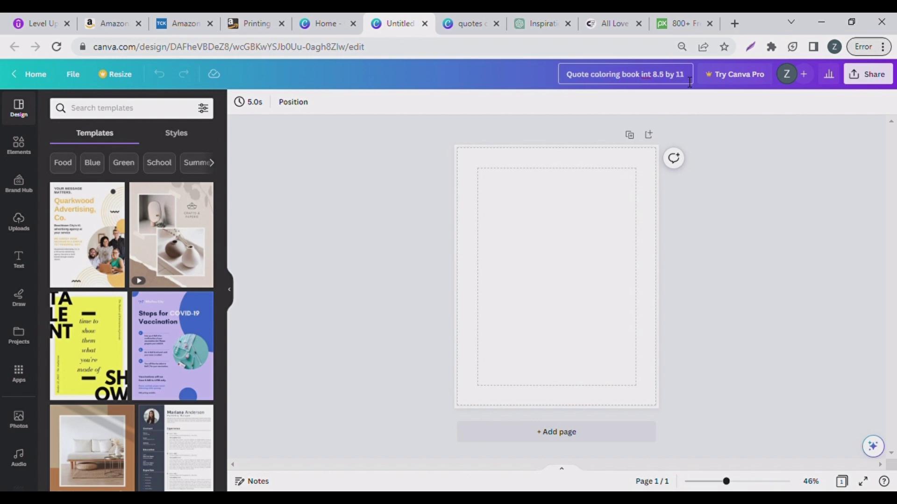
left_click(524, 204)
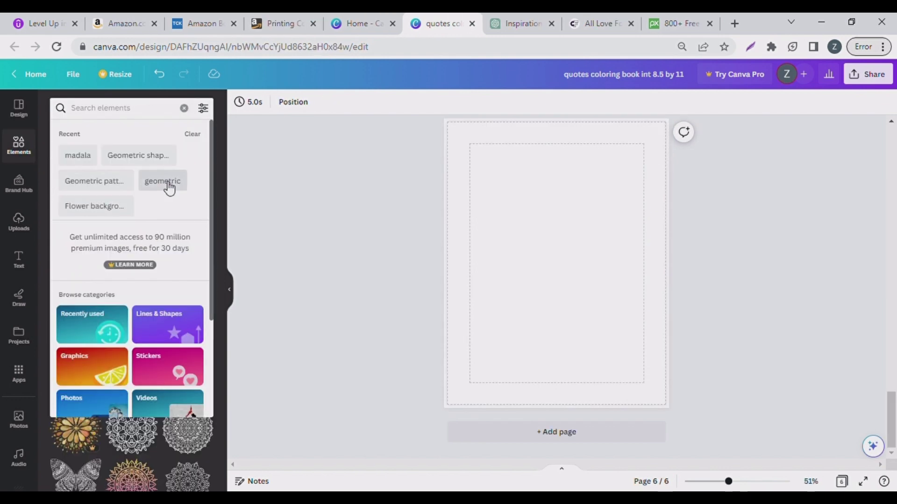
Step: Search Canva Elements for geometric pattern graphics
left_click(163, 182)
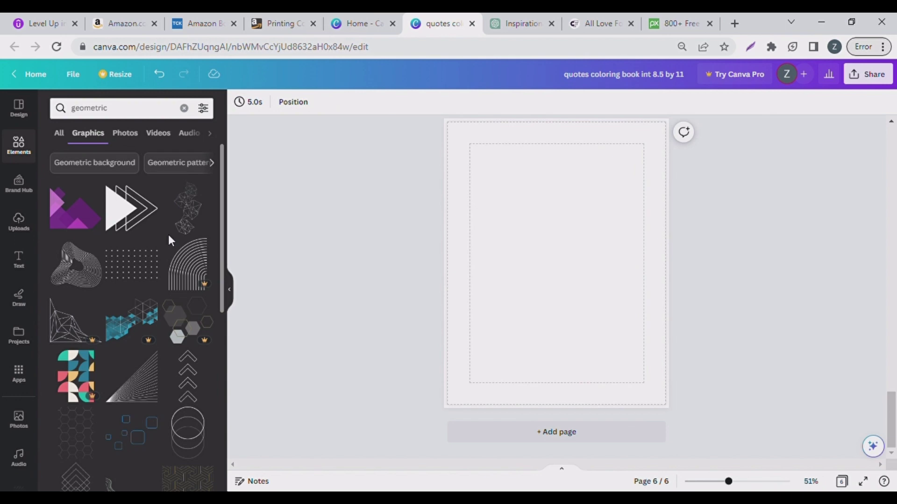
scroll(140, 333, "down", 3)
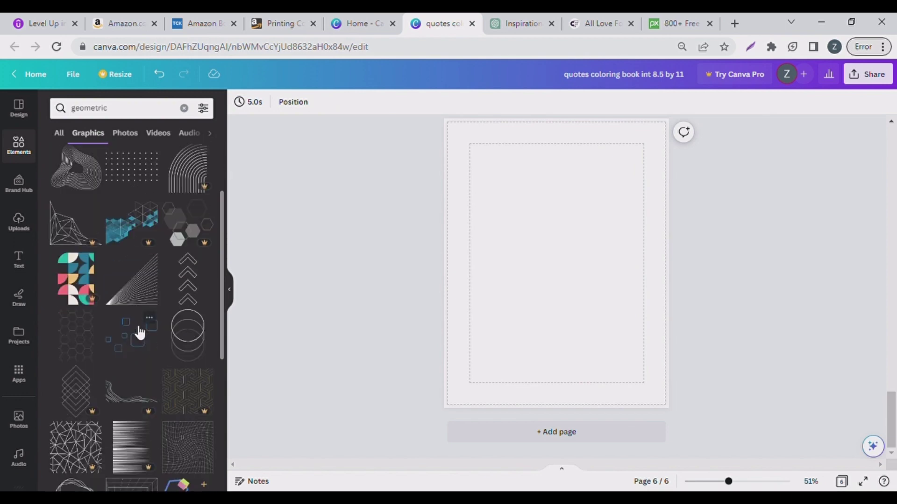
scroll(140, 333, "down", 10)
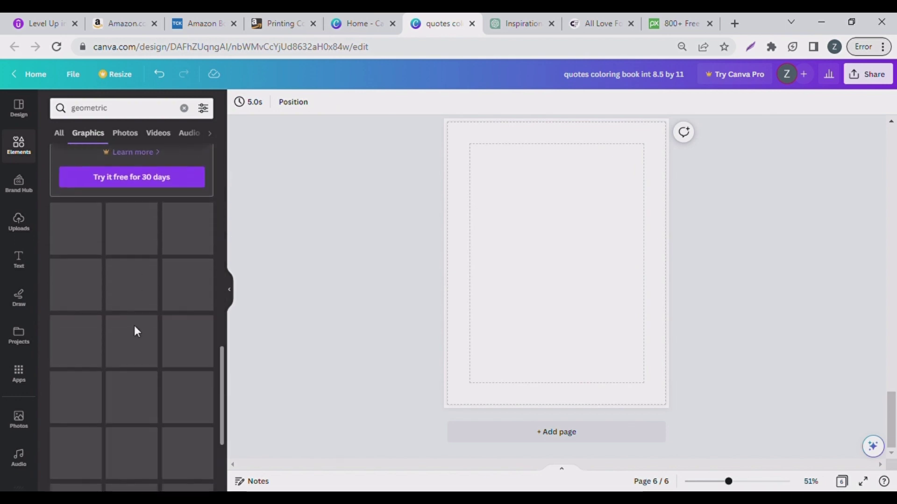
scroll(135, 258, "up", 15)
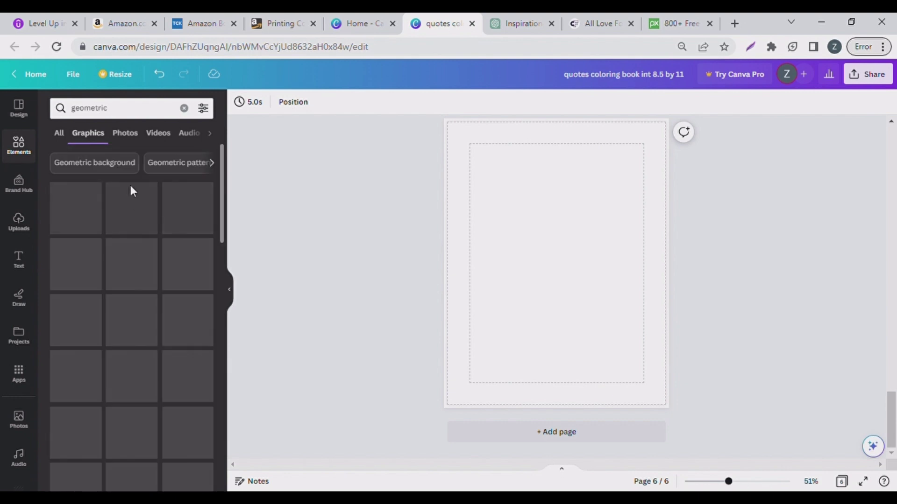
left_click(187, 165)
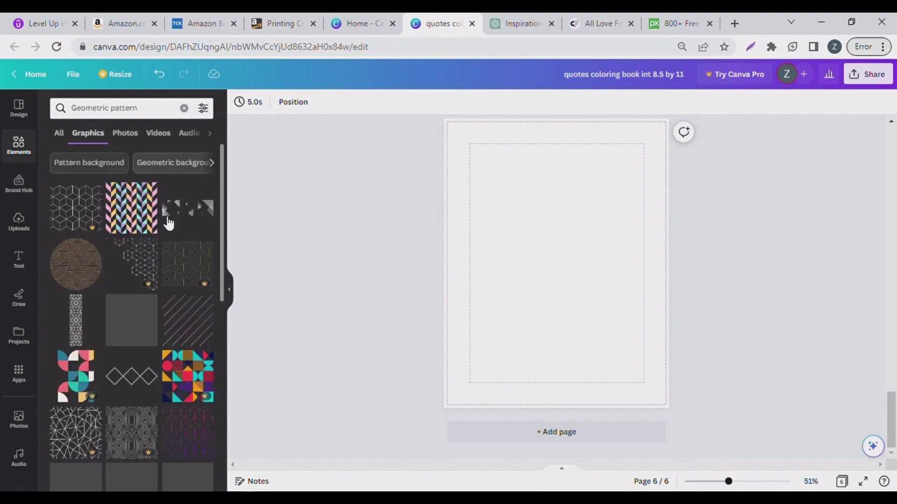
scroll(122, 378, "down", 10)
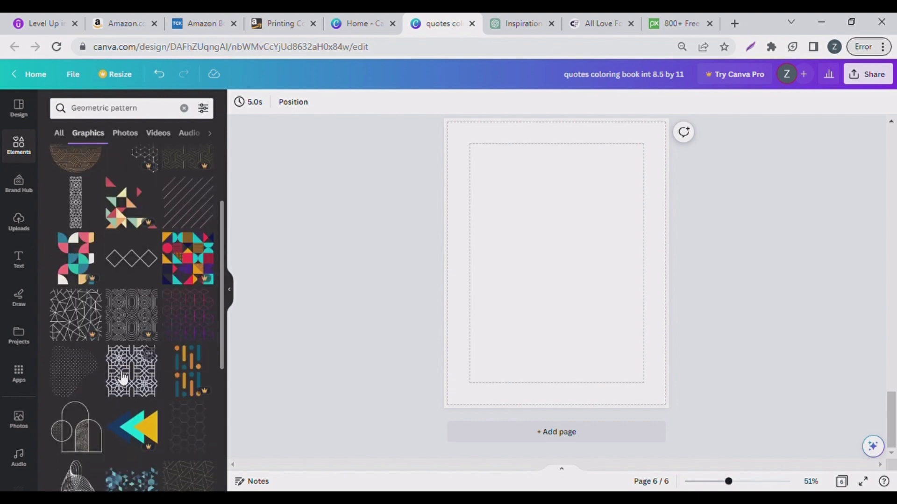
scroll(118, 374, "down", 5)
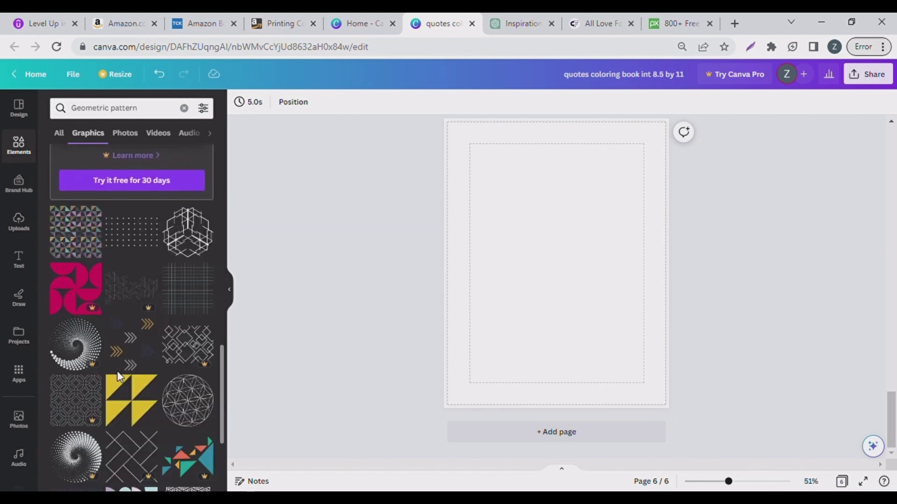
Step: Add the flower-of-life circle and resize it into the page's top-left corner
left_click(198, 413)
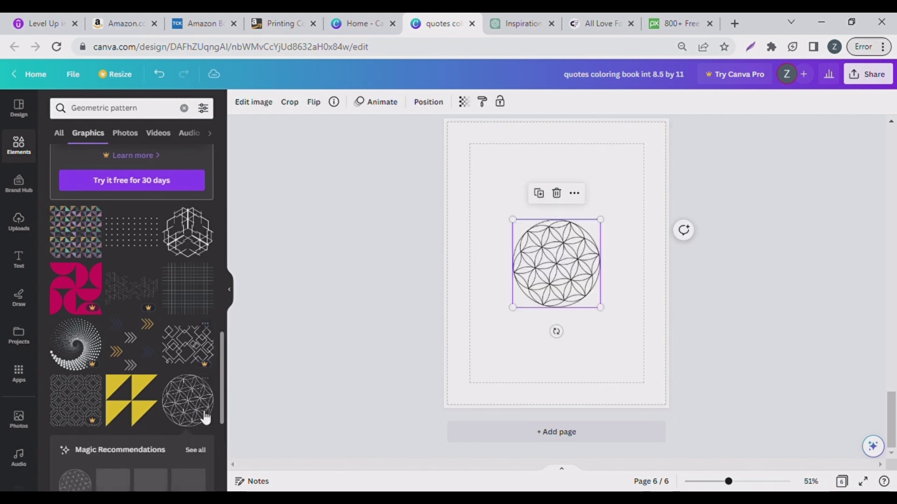
left_click(196, 451)
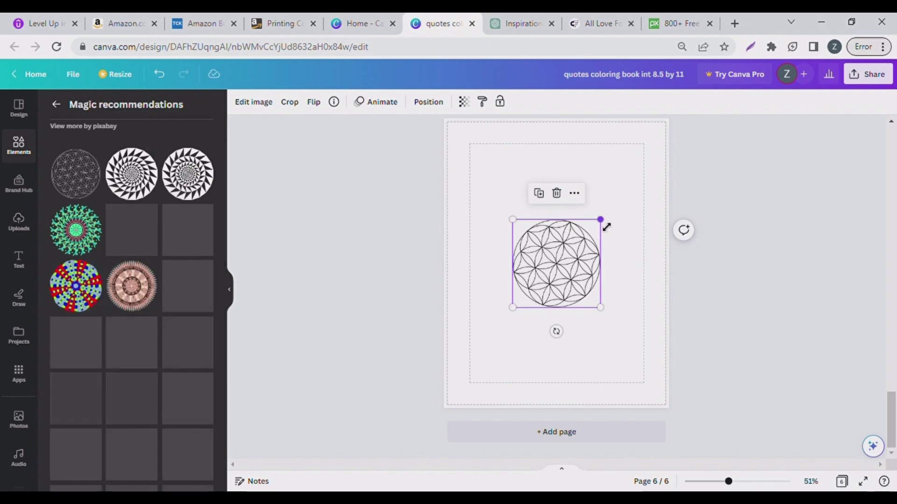
left_click_drag(607, 227, 512, 186)
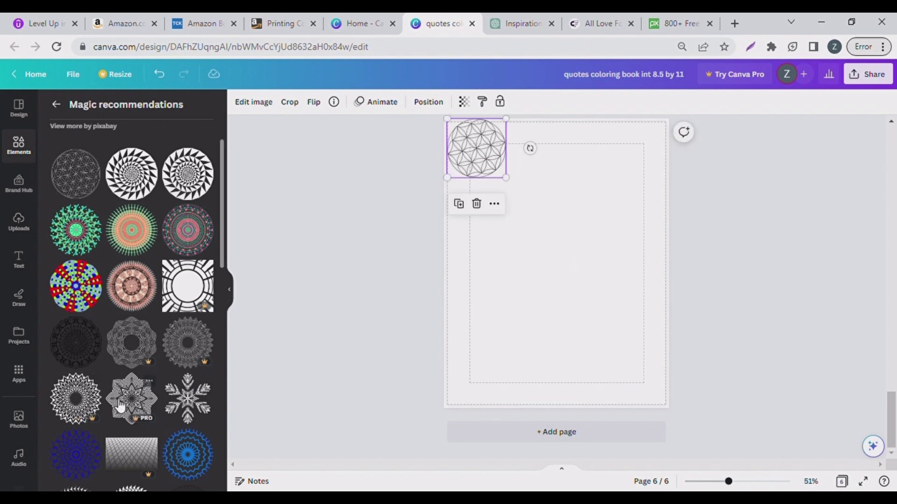
scroll(121, 406, "down", 5)
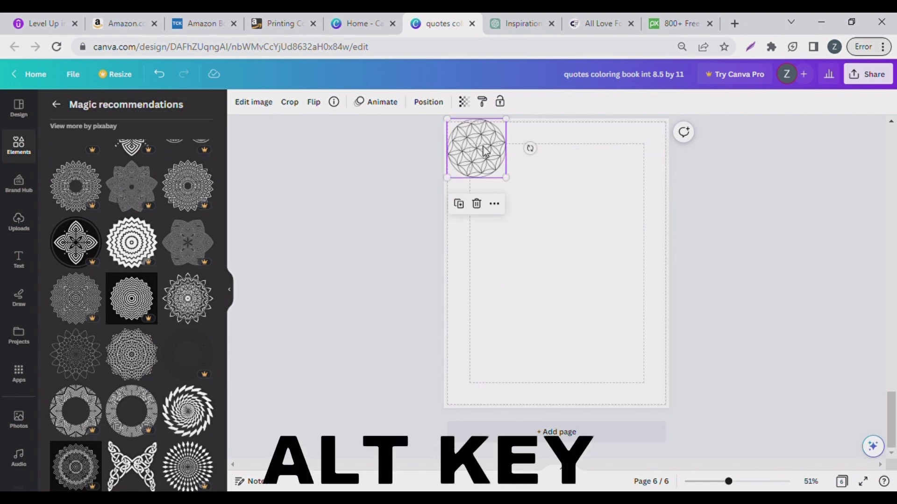
Step: Copy the flower-of-life circle down the left edge, keeping the top one in the corner
left_click_drag(484, 150, 476, 387)
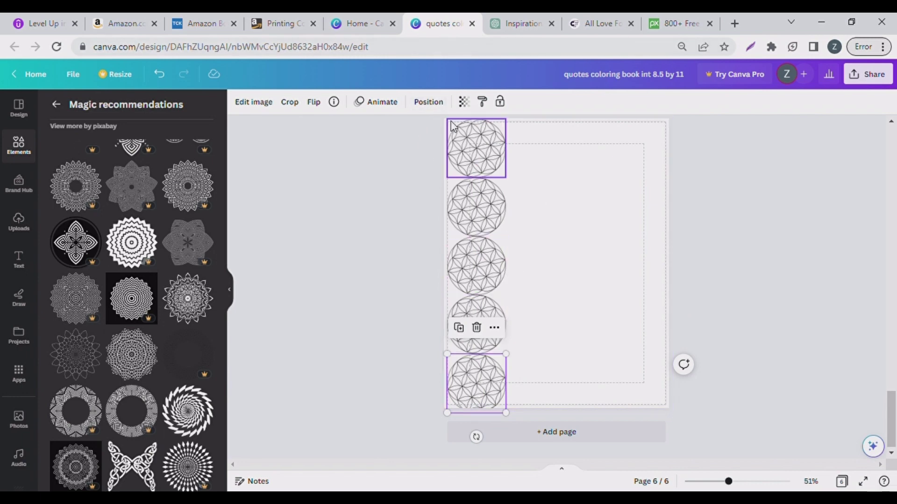
left_click_drag(453, 126, 507, 408)
left_click(563, 178)
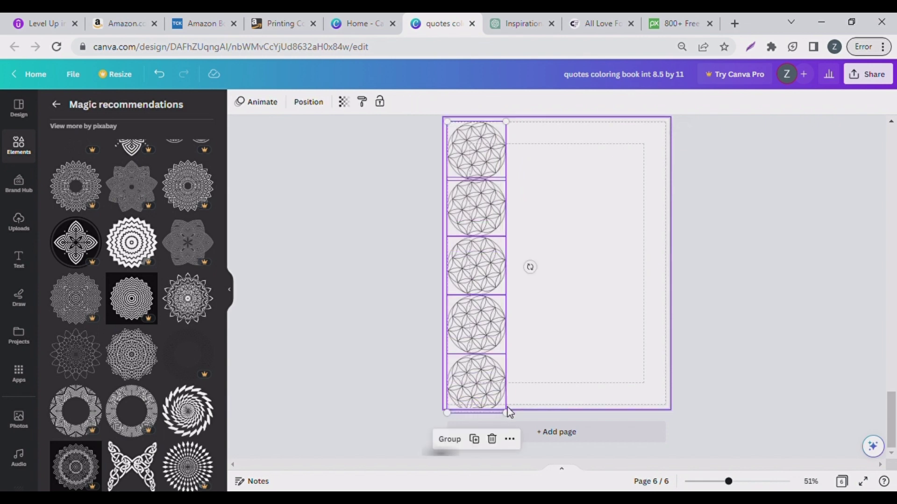
Step: Duplicate the five-circle column across the page and align the 4×5 circle grid
key("ctrl+d")
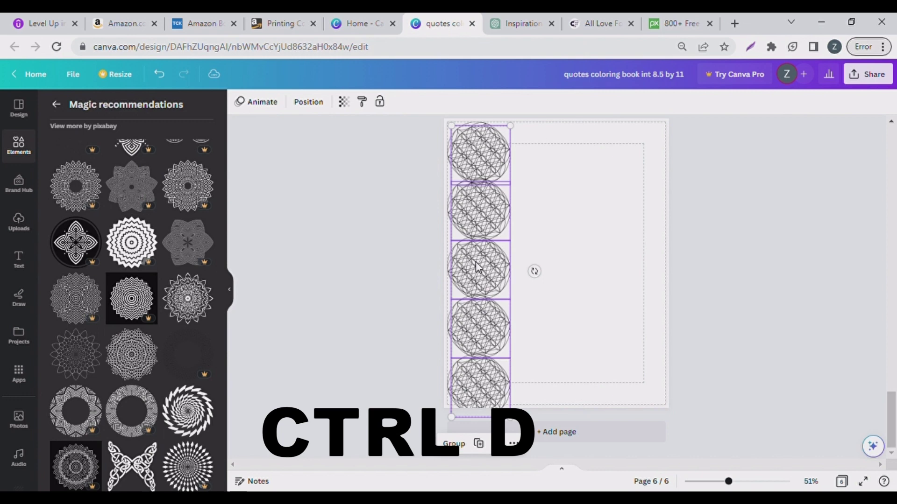
left_click_drag(479, 248, 656, 243)
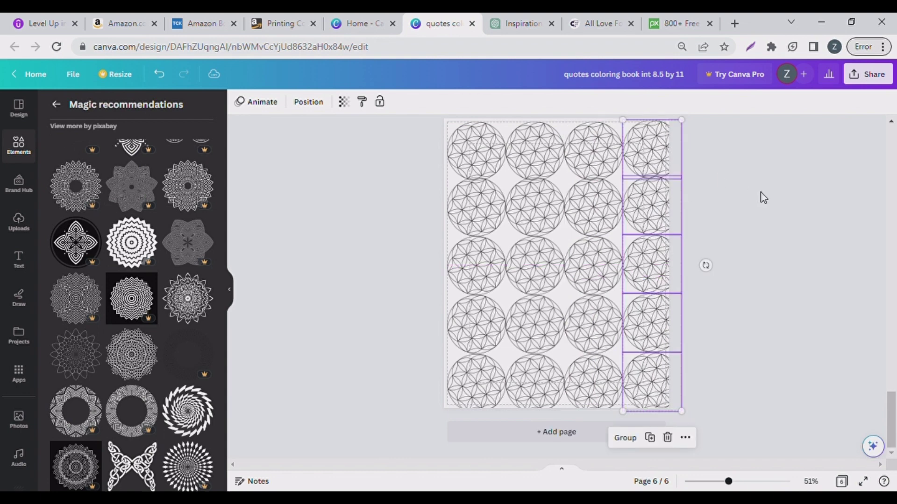
left_click(491, 158)
left_click_drag(430, 122, 680, 402)
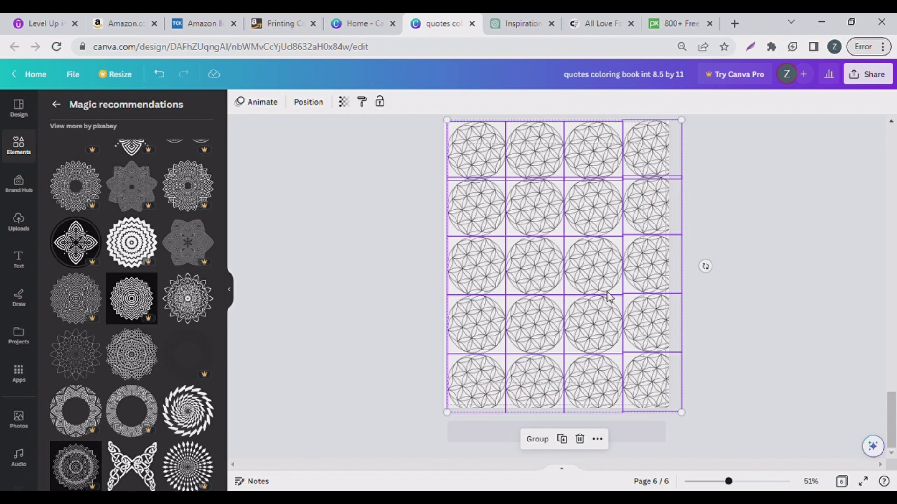
mouse_move(608, 296)
left_mouse_down()
mouse_move(597, 298)
mouse_move(605, 299)
left_mouse_up()
left_click(715, 258)
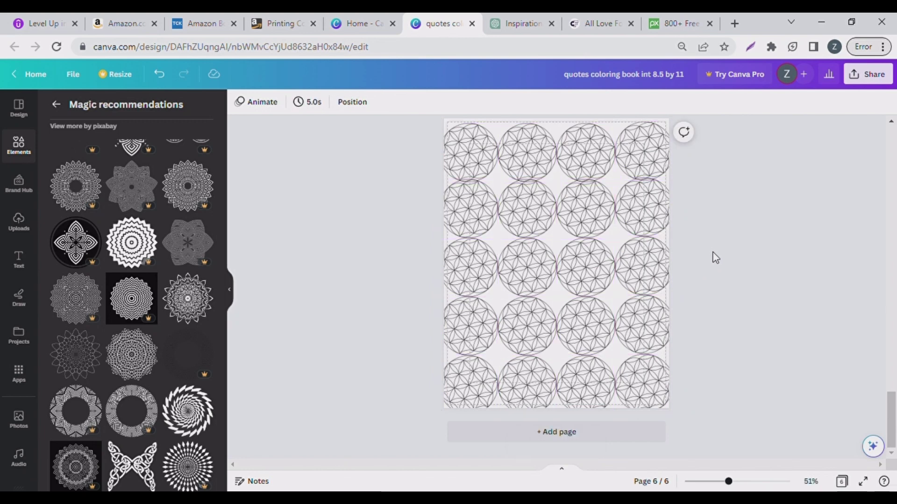
Step: Add blank page 7 and list all recently used graphics in the Elements panel
left_click(570, 440)
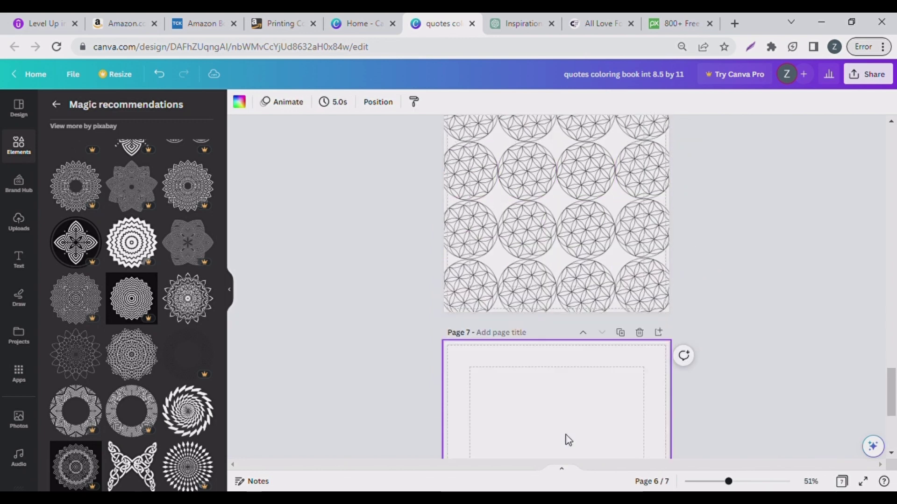
scroll(555, 205, "up", 5)
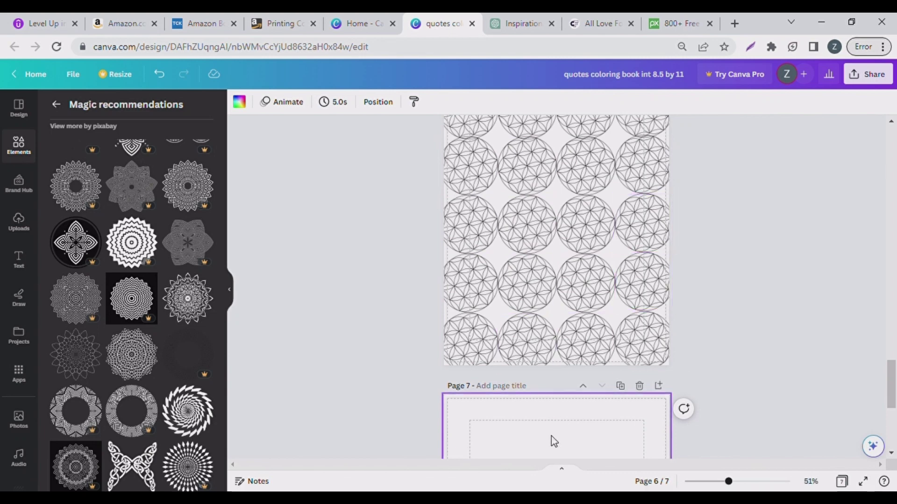
scroll(553, 441, "down", 4)
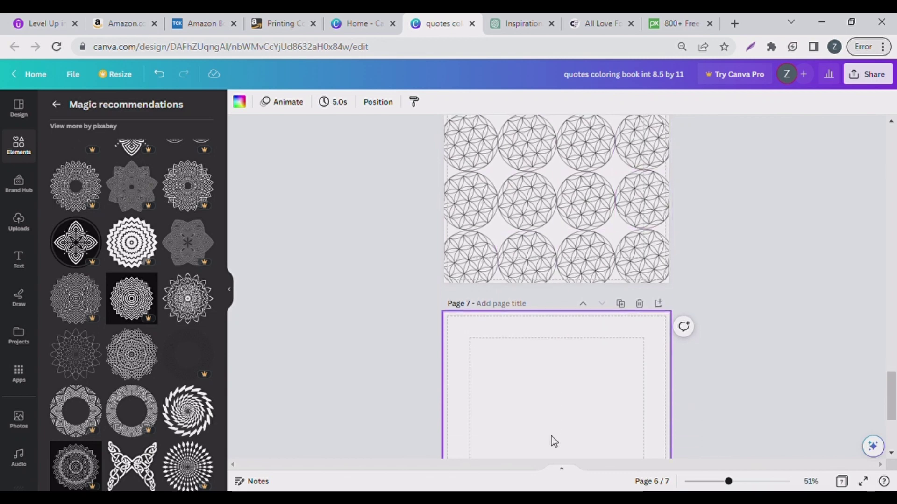
left_click(57, 105)
left_click(63, 107)
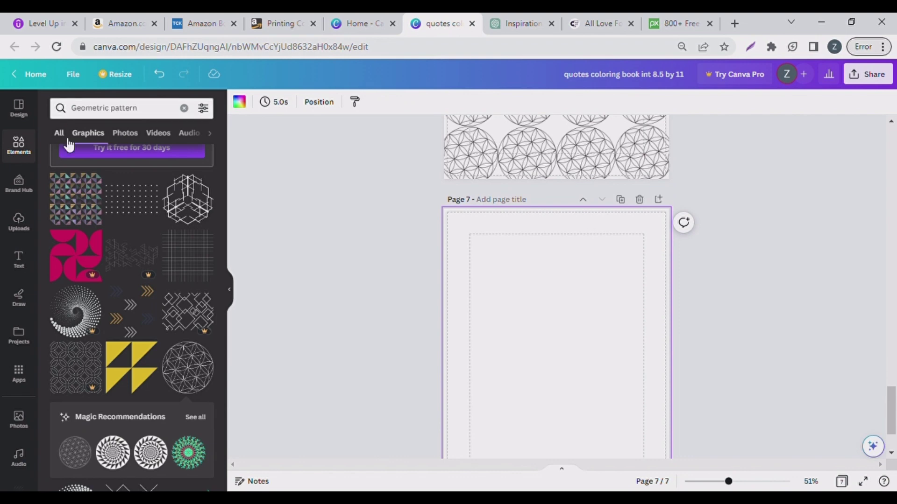
left_click(202, 166)
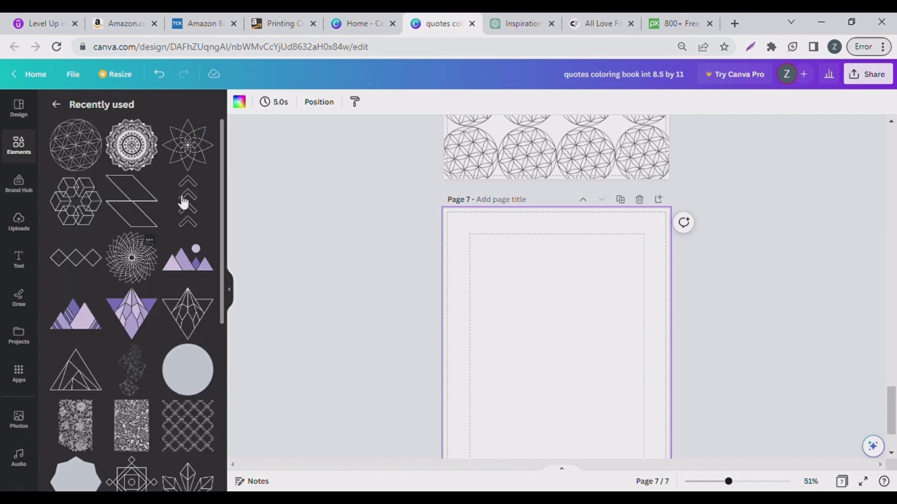
Step: Place the star-flower graphic top-left on page 7, shrink it to about 2.3 × 2.3, and copy it across the row
left_click(189, 145)
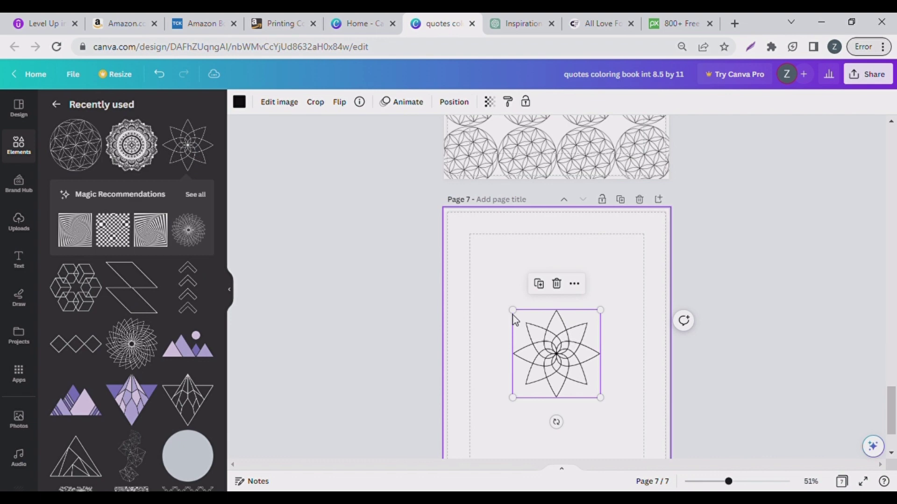
left_click_drag(572, 341, 510, 247)
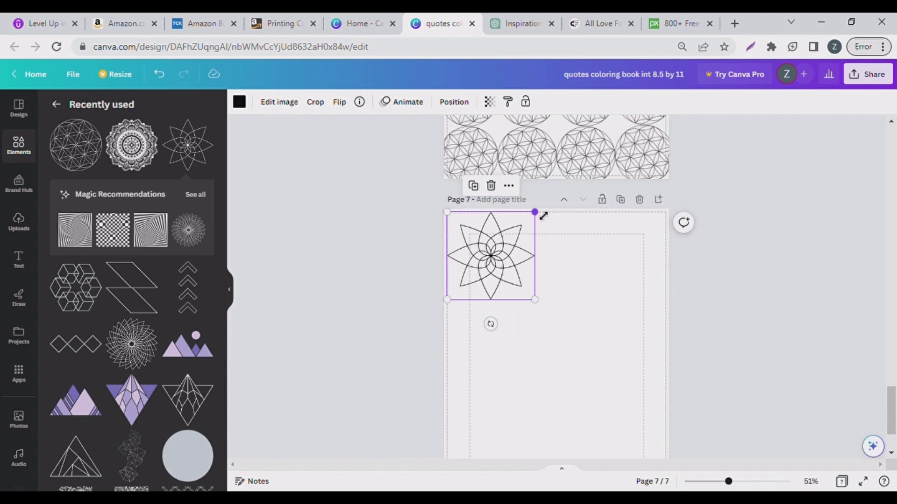
left_click_drag(537, 211, 665, 264)
key("ctrl+d")
left_click(556, 331)
Step: Duplicate the star-flower row downward into five rows of four and centre the grid over page 7
left_click_drag(396, 265, 692, 254)
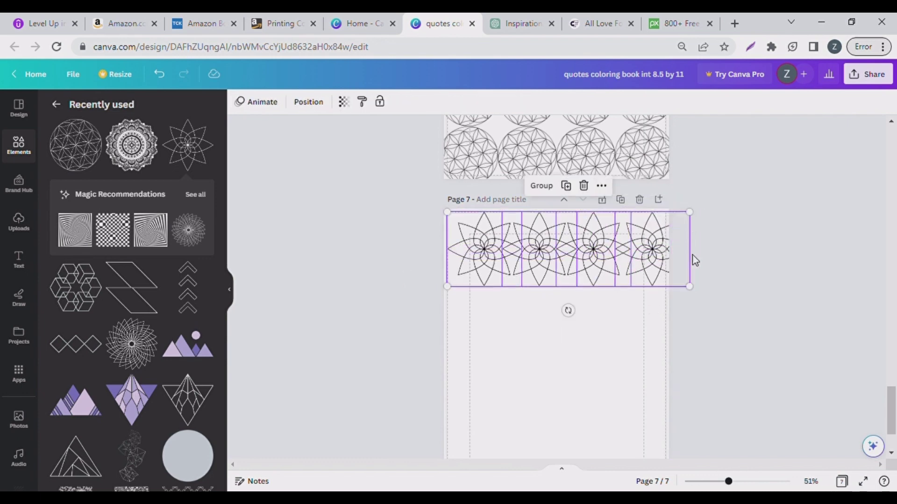
left_click_drag(607, 252, 604, 256)
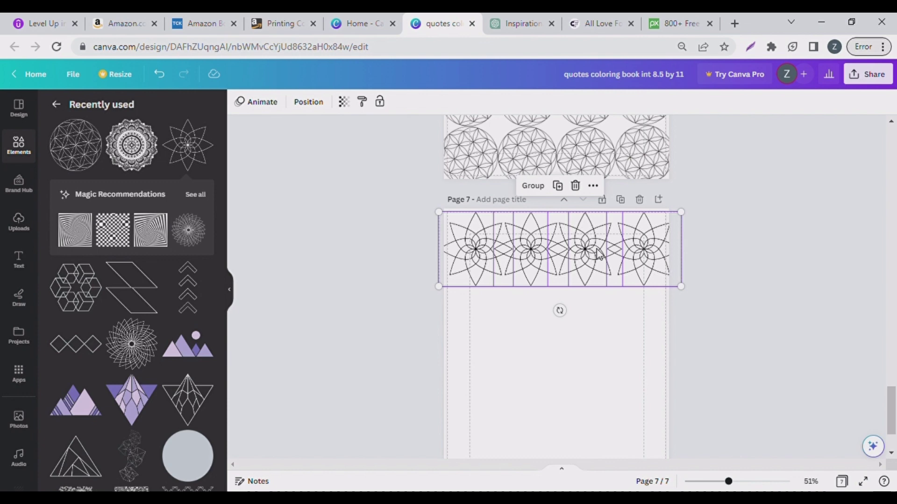
key("ctrl+d")
left_click_drag(560, 265, 559, 314)
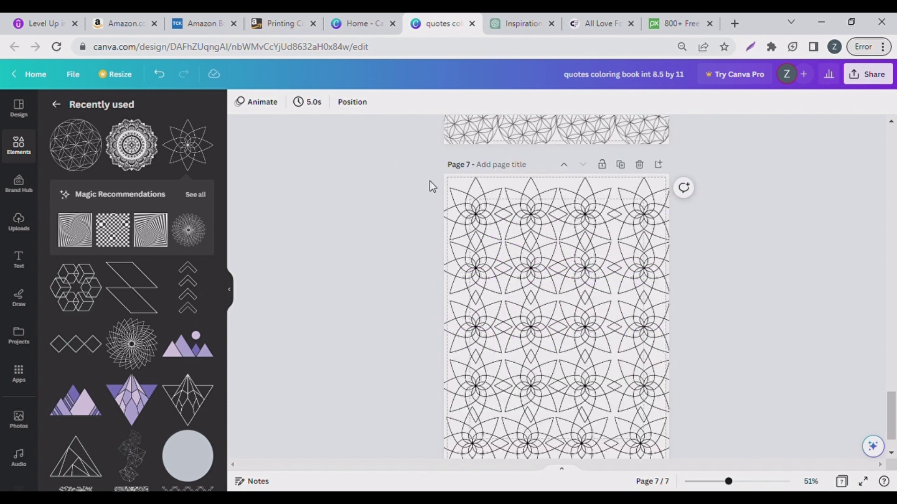
left_click_drag(429, 180, 671, 464)
left_click_drag(561, 372, 565, 365)
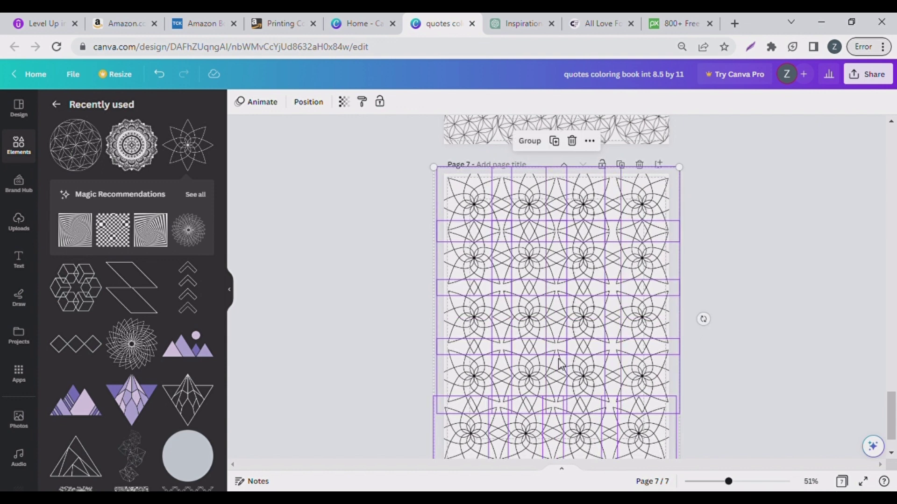
scroll(704, 348, "down", 1)
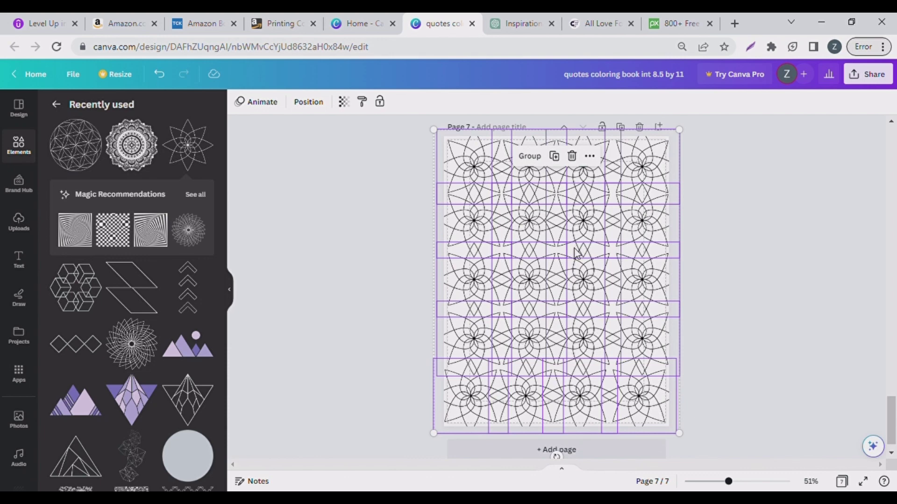
left_click_drag(576, 254, 583, 251)
left_click(720, 220)
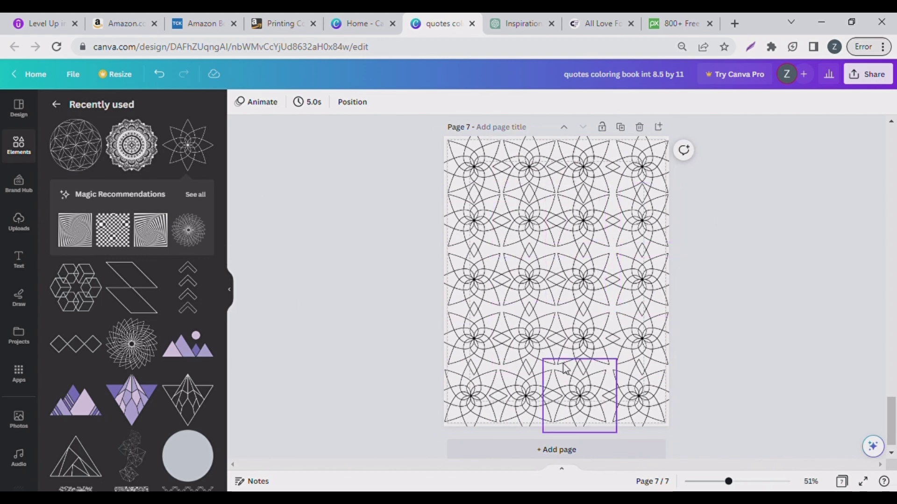
Step: Duplicate the star-flower pattern page
scroll(503, 141, "up", 10)
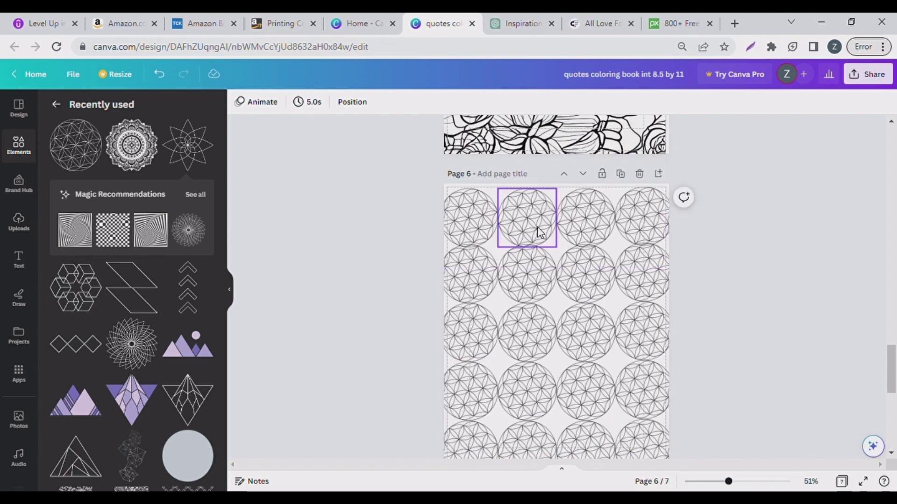
scroll(537, 232, "up", 15)
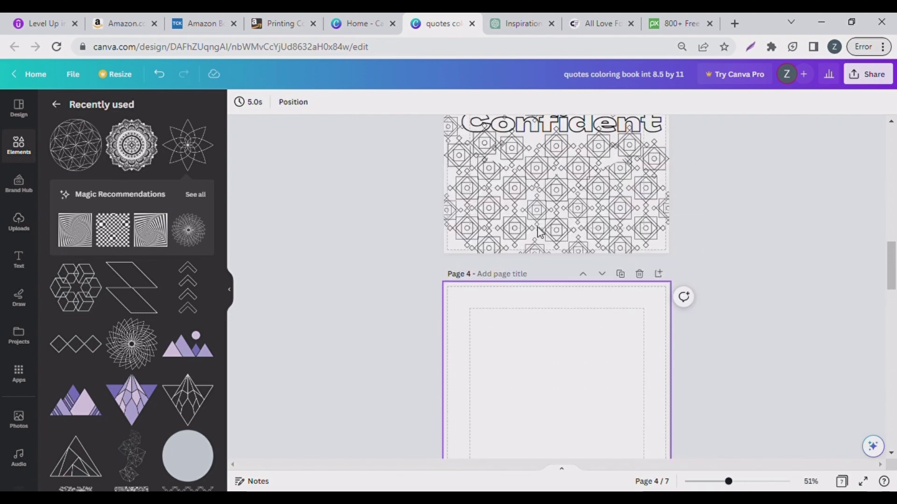
scroll(541, 232, "up", 3)
scroll(540, 232, "down", 20)
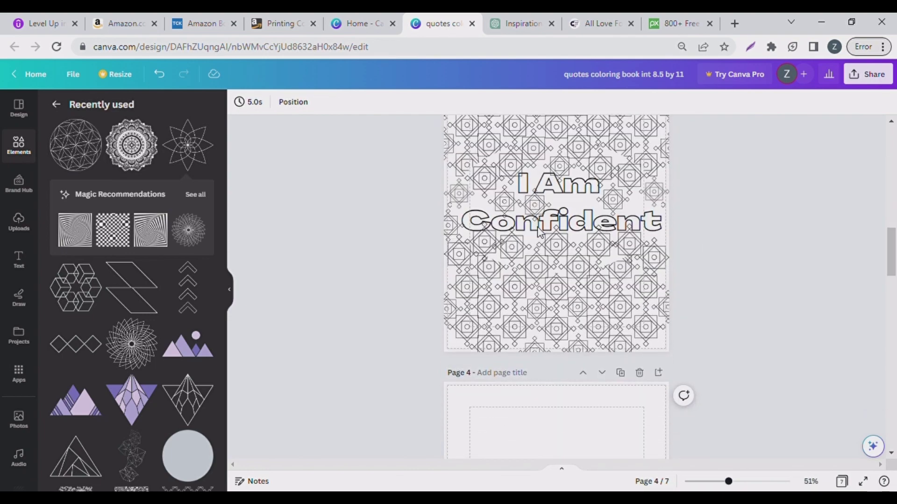
scroll(539, 231, "down", 3)
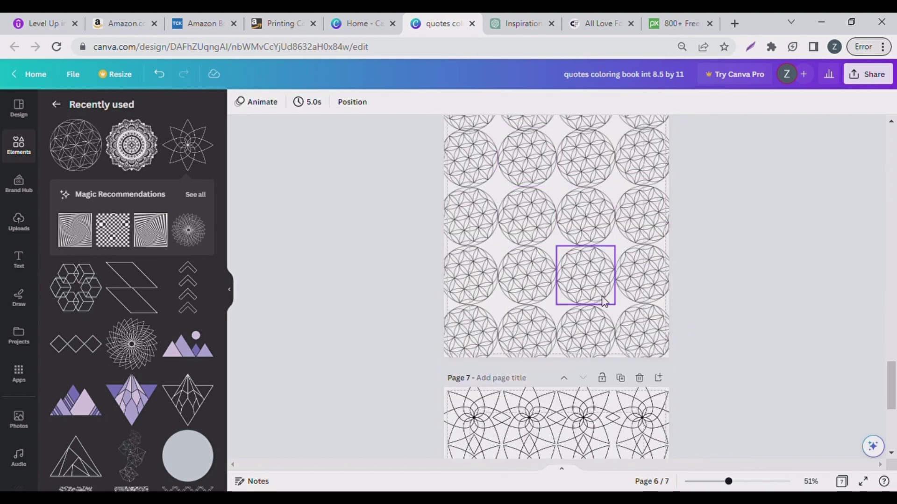
left_click(623, 380)
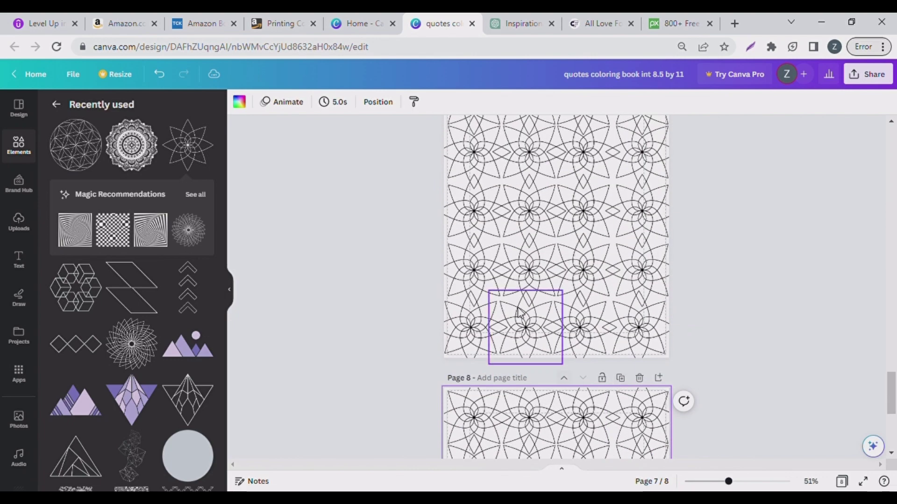
Step: Delete all the pattern tiles from the original page 7
scroll(520, 312, "up", 4)
left_click_drag(412, 280, 685, 443)
key("Delete")
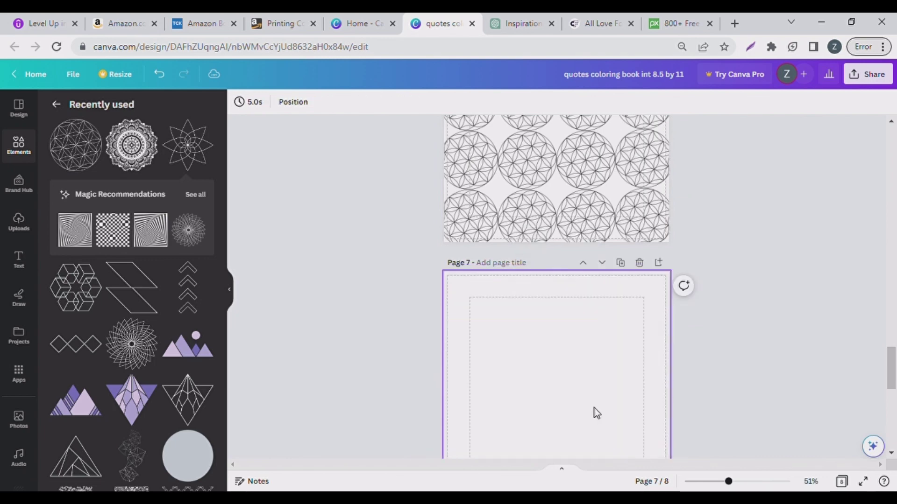
scroll(596, 414, "down", 4)
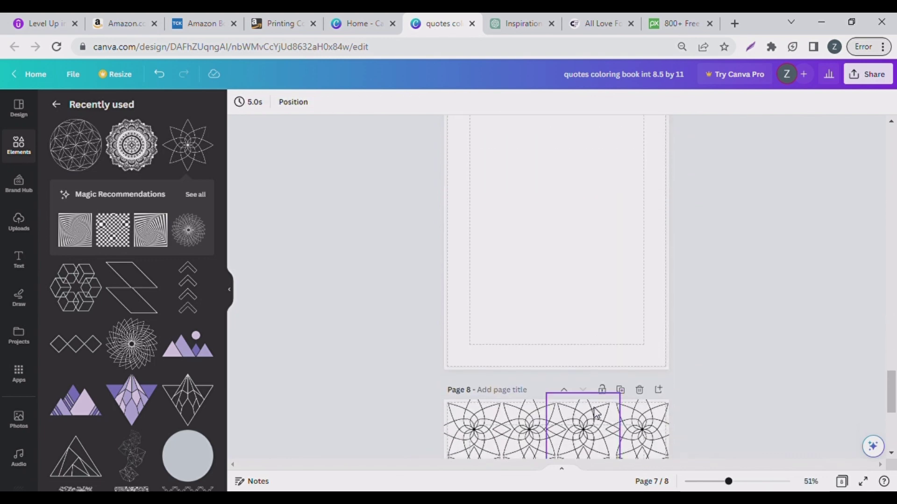
scroll(597, 413, "up", 1)
scroll(596, 414, "up", 3)
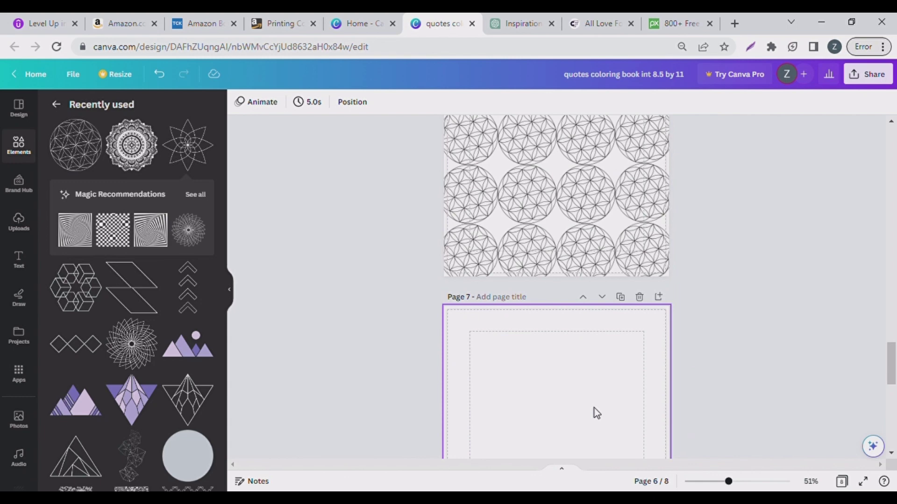
scroll(596, 413, "up", 5)
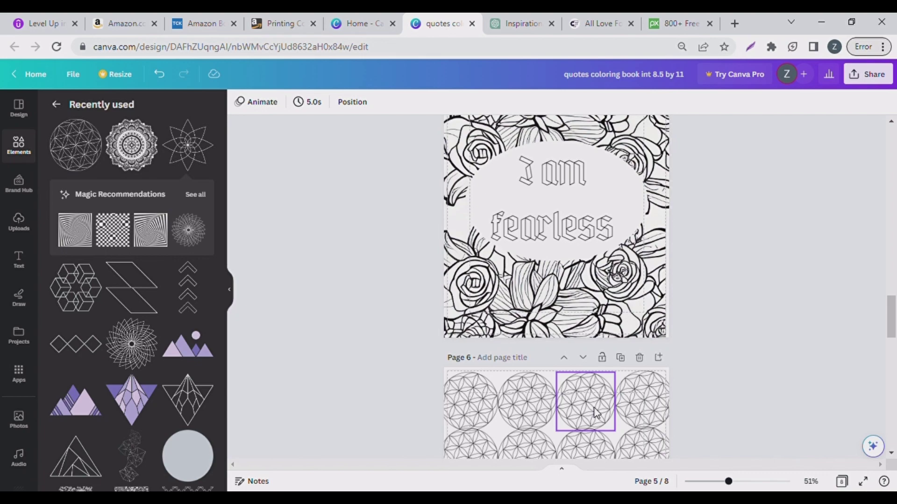
scroll(594, 413, "up", 5)
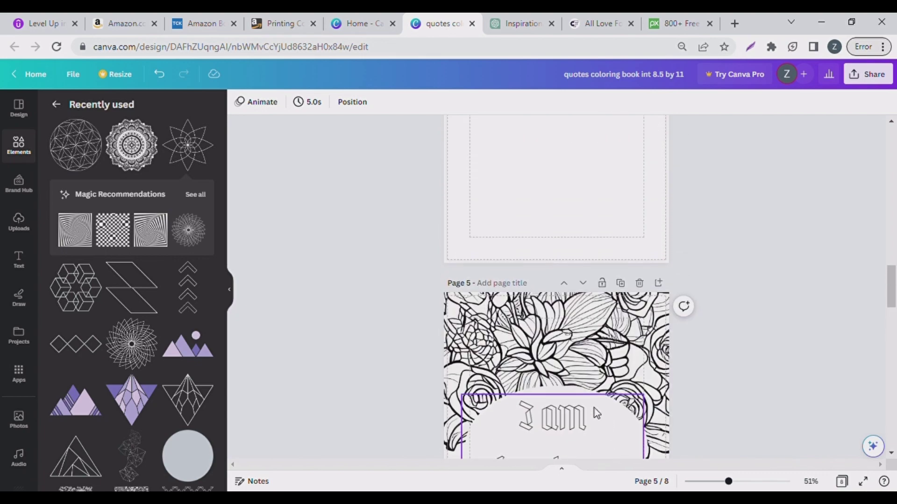
scroll(596, 413, "up", 5)
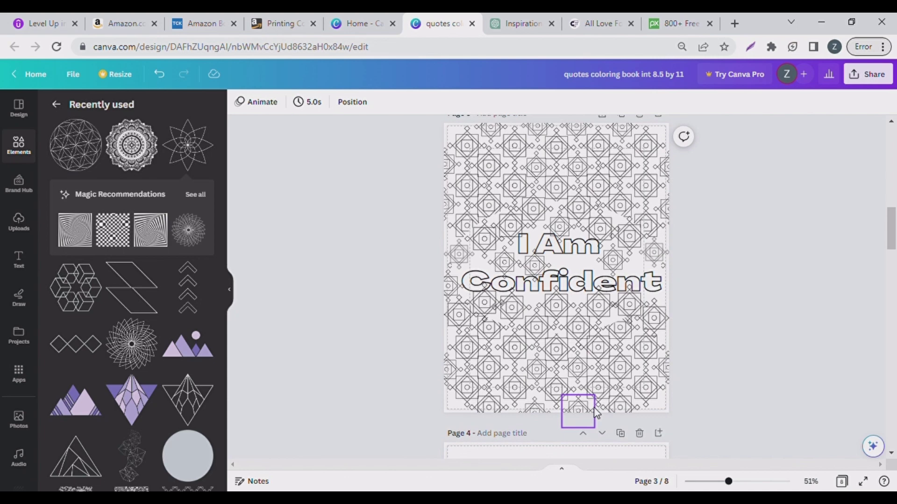
scroll(594, 408, "up", 5)
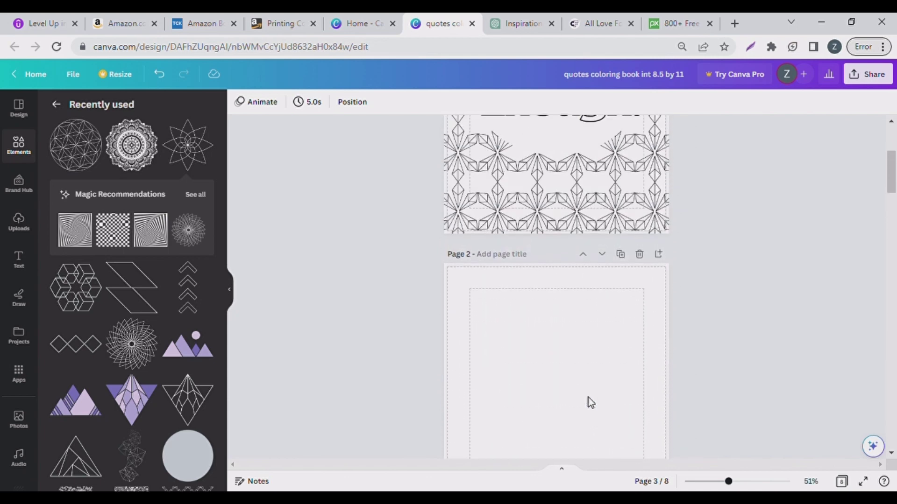
scroll(544, 317, "up", 5)
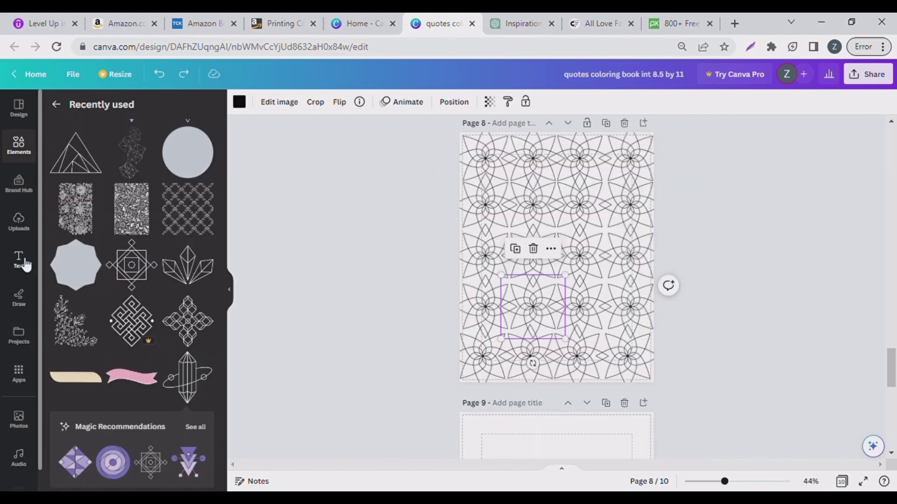
Step: Show the Text options, then go to the ChatGPT affirmation chat
left_click(18, 258)
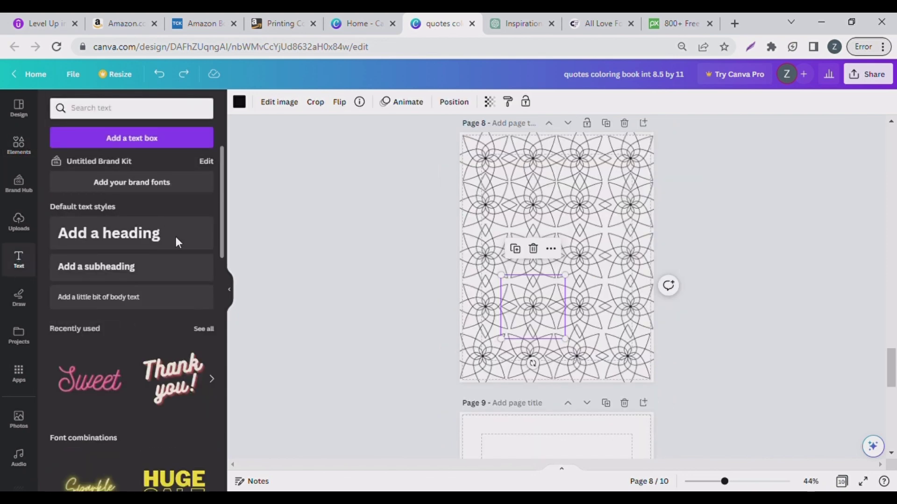
left_click(523, 26)
scroll(438, 187, "up", 20)
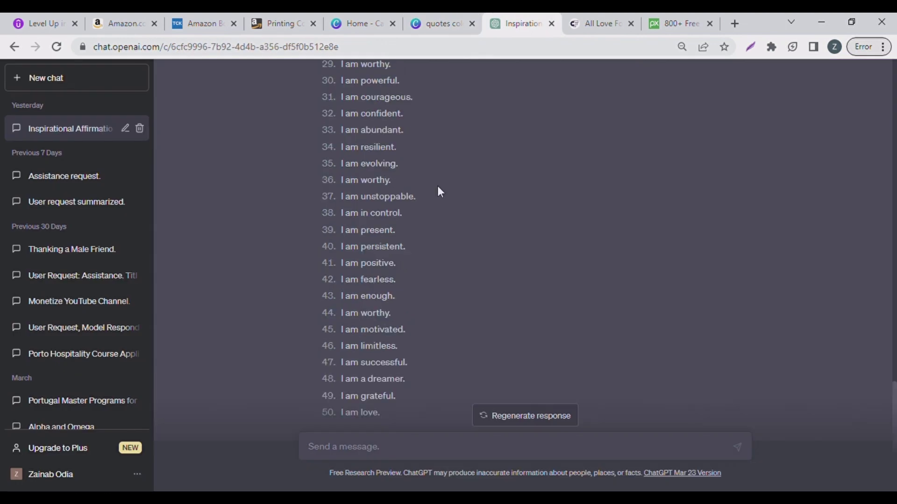
Step: Select item 6, 'I am worthy.', in ChatGPT's short 3–4 word quotes reply
scroll(438, 186, "up", 10)
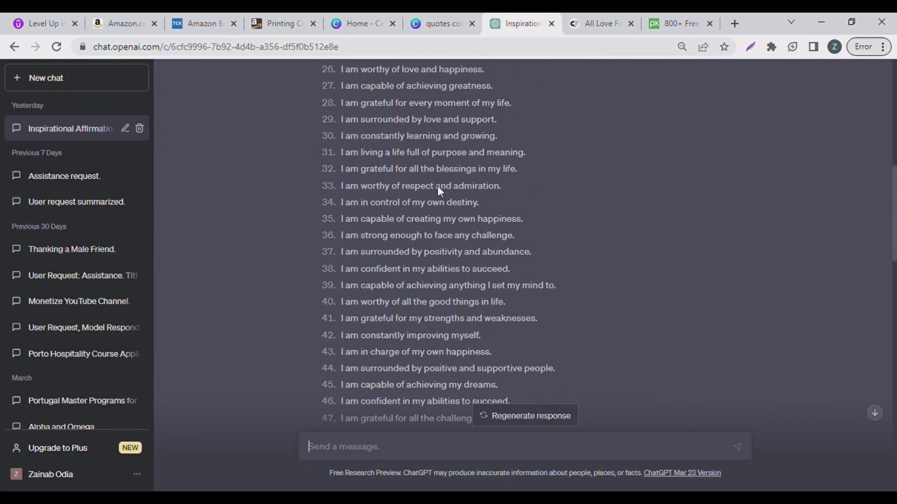
scroll(438, 186, "up", 3)
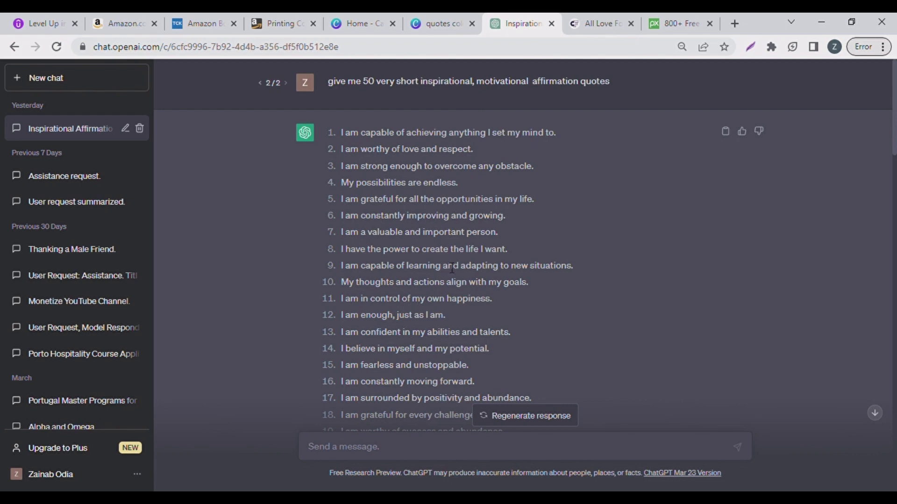
scroll(452, 270, "down", 1)
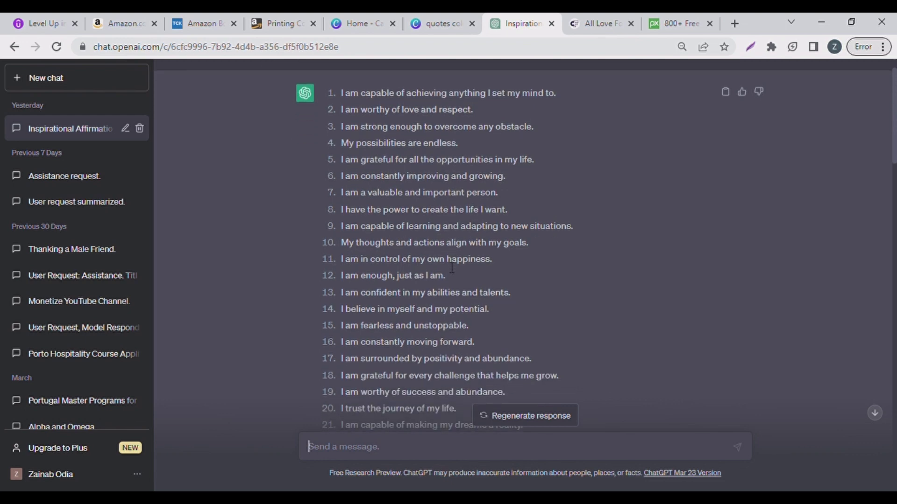
scroll(452, 269, "down", 5)
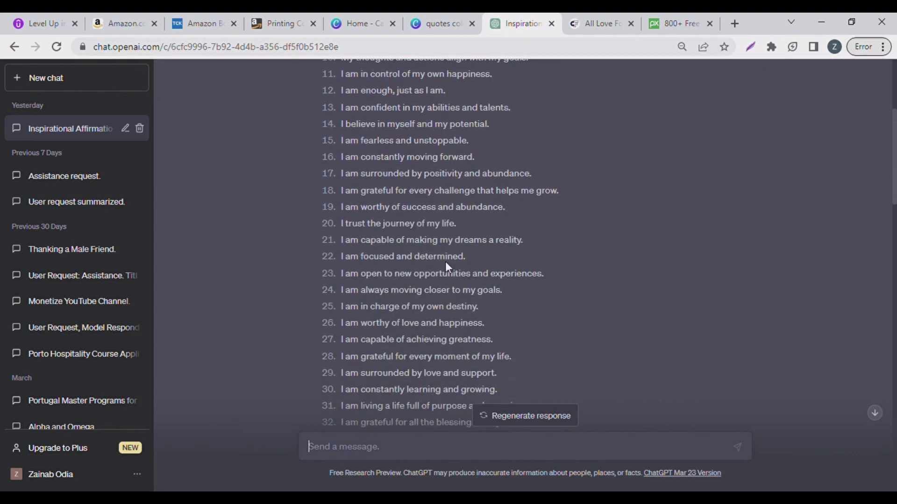
scroll(446, 266, "down", 13)
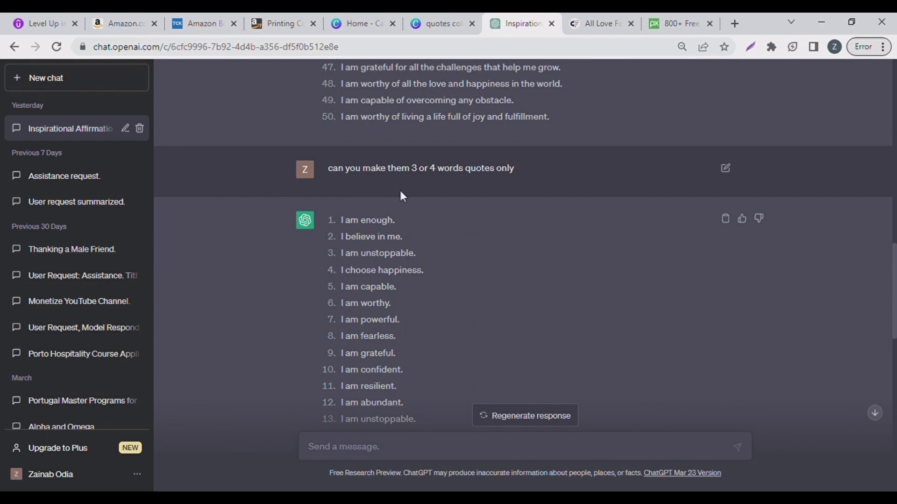
scroll(394, 281, "down", 1)
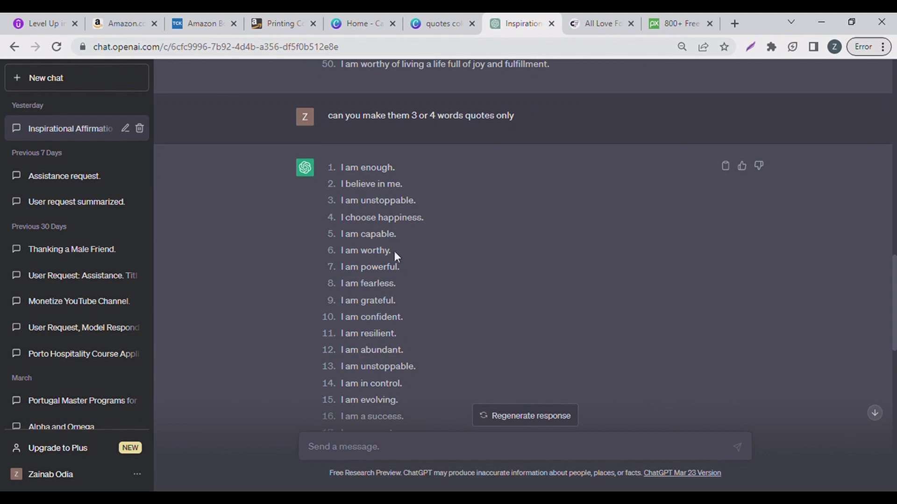
left_click_drag(392, 251, 348, 257)
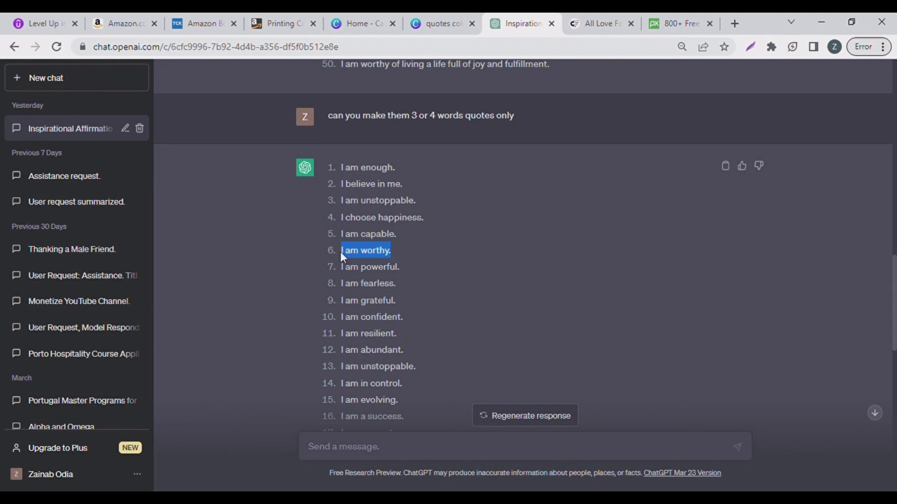
Step: Paste 'I am worthy.' as a heading on page 8, remove the numbering, and set the font to HORIZON
left_click(437, 26)
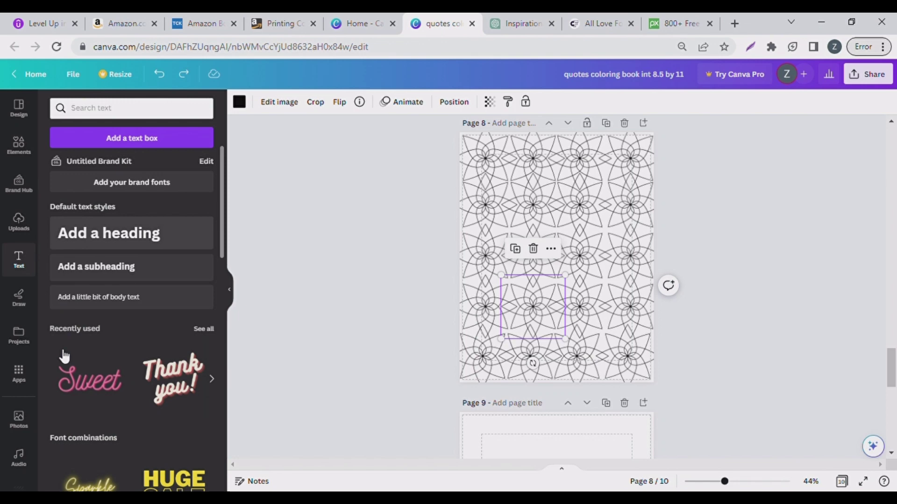
left_click(139, 235)
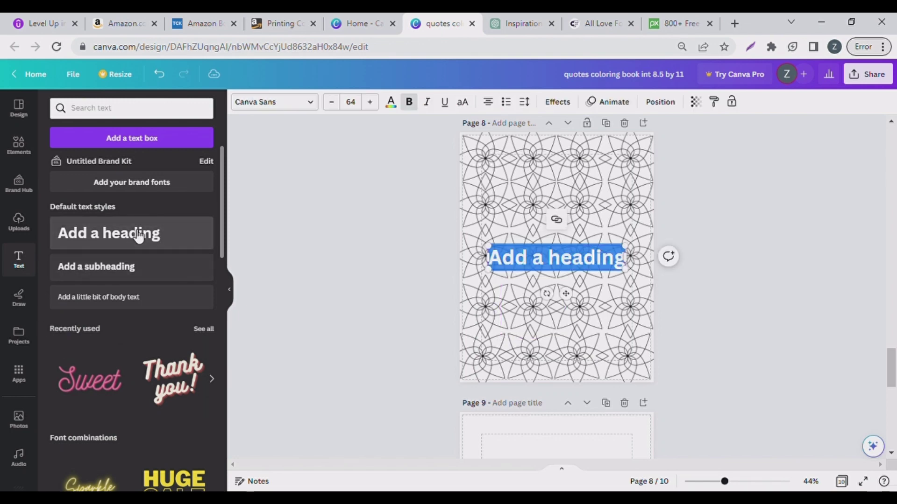
type("1. I am worthy.")
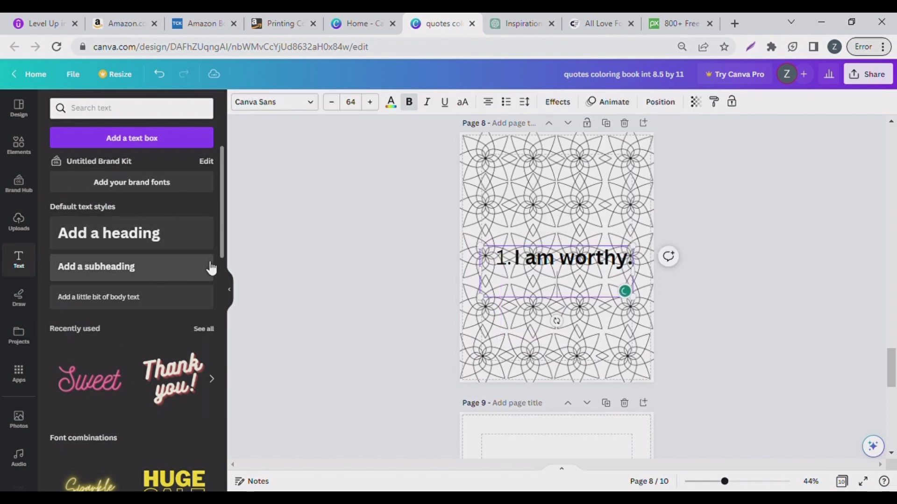
left_click(513, 264)
key("BackSpace")
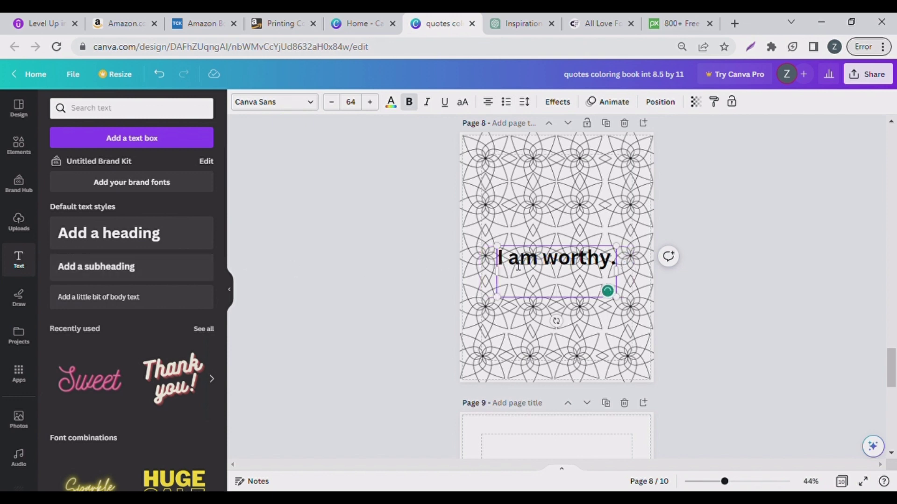
left_click(312, 105)
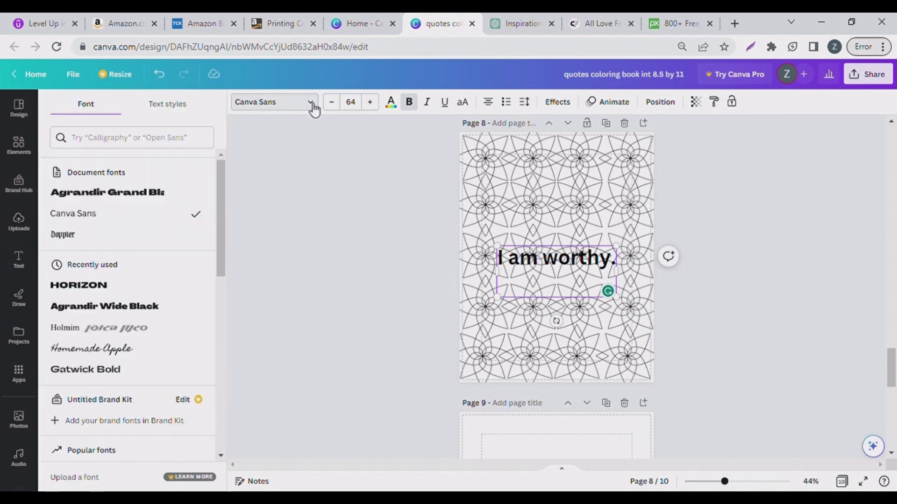
left_click(91, 287)
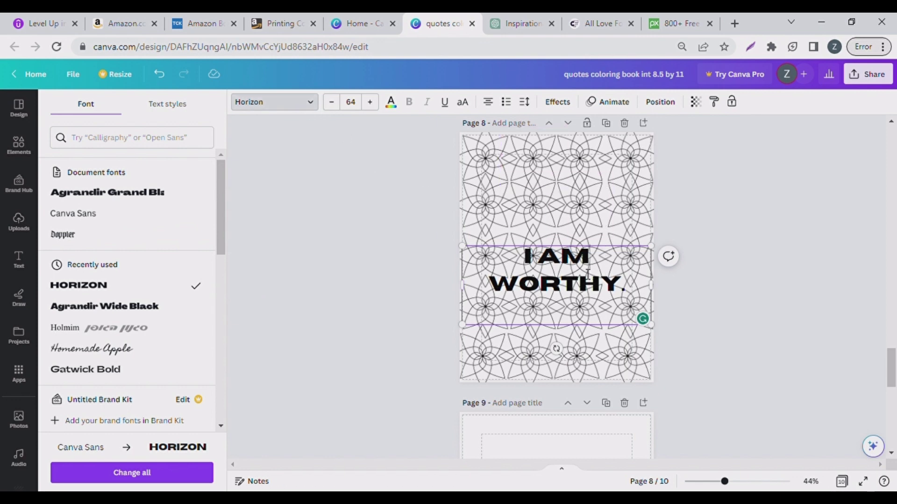
Step: Centre the I AM WORTHY text box vertically on page 8, at Y 3.73 in
left_click_drag(587, 268, 522, 261)
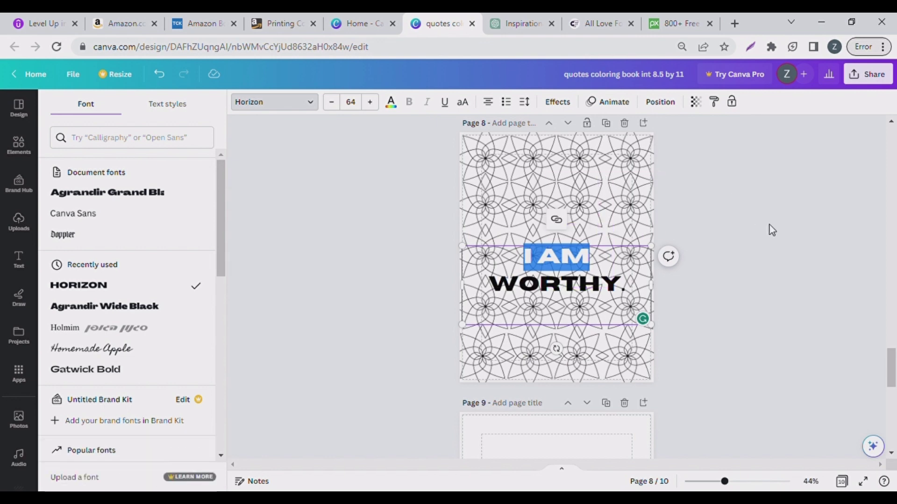
left_click(660, 104)
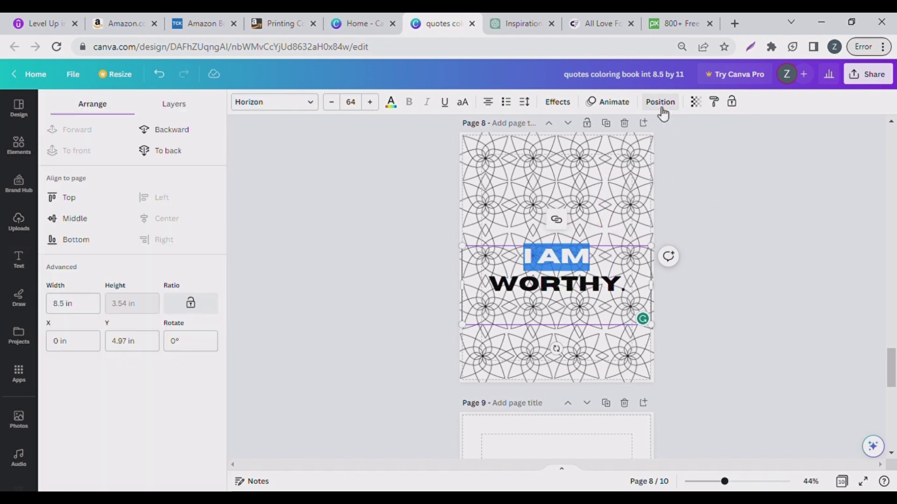
key("Escape")
key("Tab")
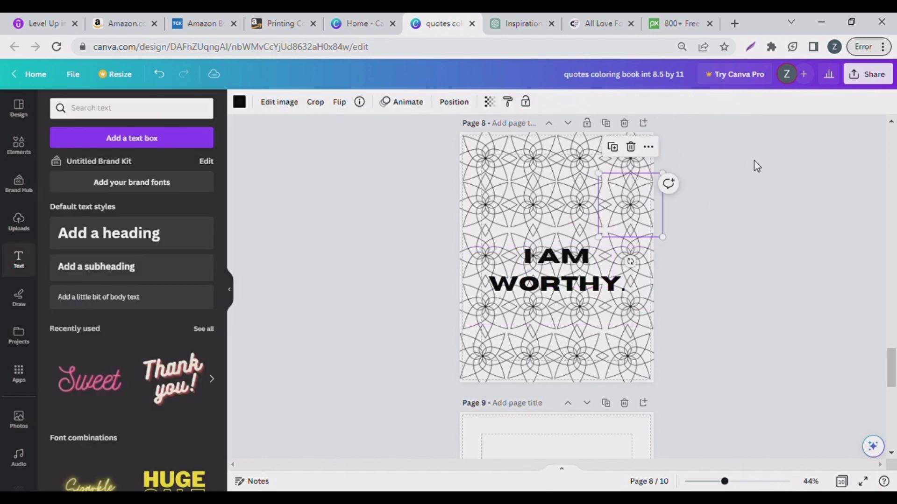
key("Tab")
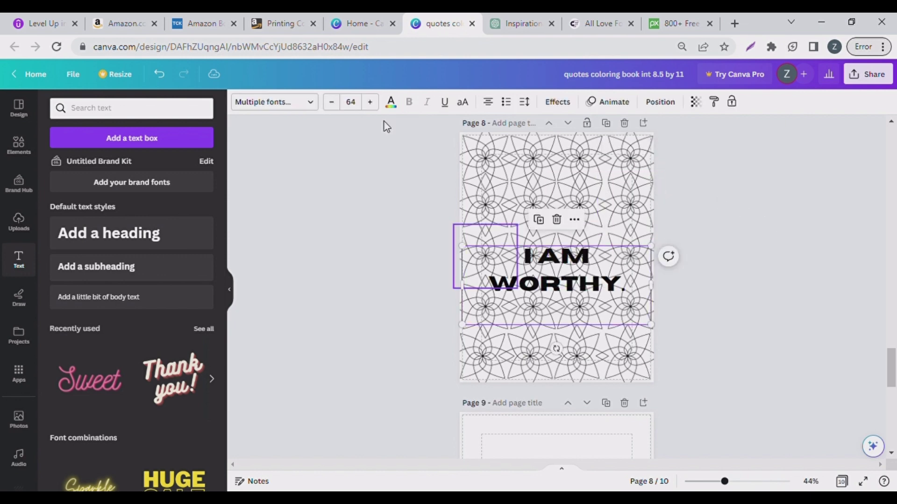
left_click(663, 104)
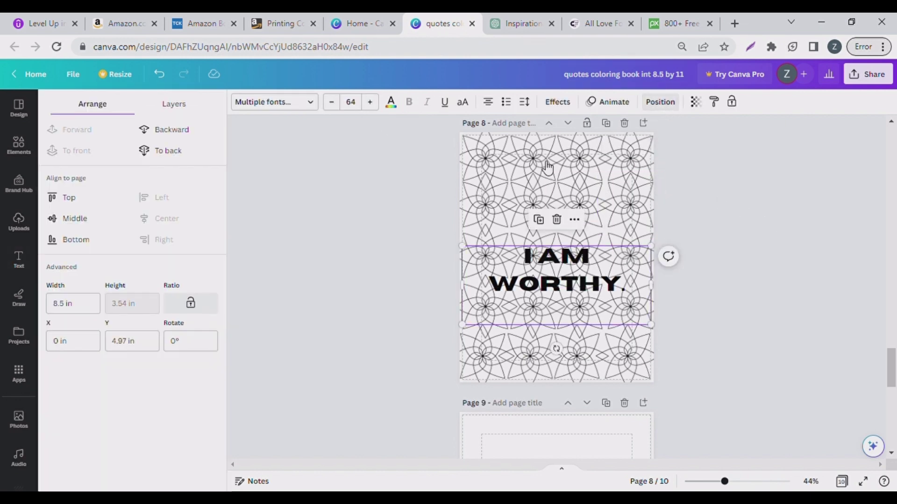
left_click(70, 220)
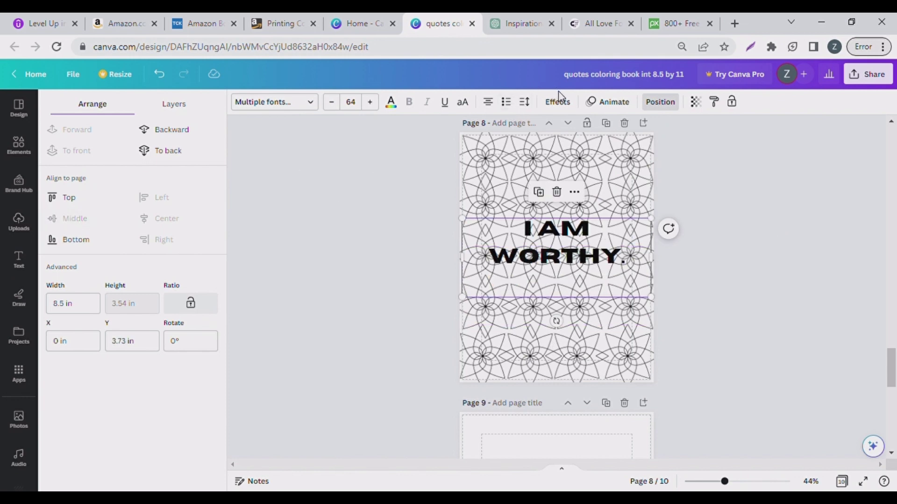
left_click(555, 263)
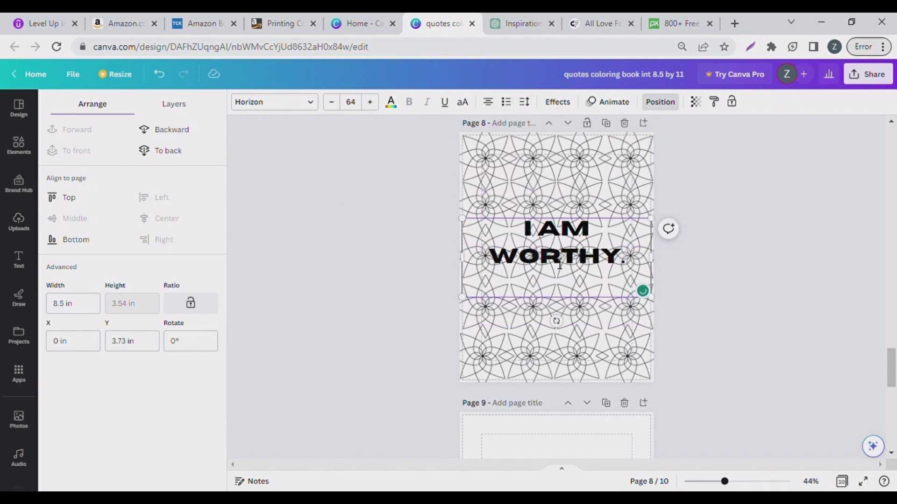
Step: Give I AM WORTHY the Hollow, then Splice effect with white colour and offset 0
left_click(556, 103)
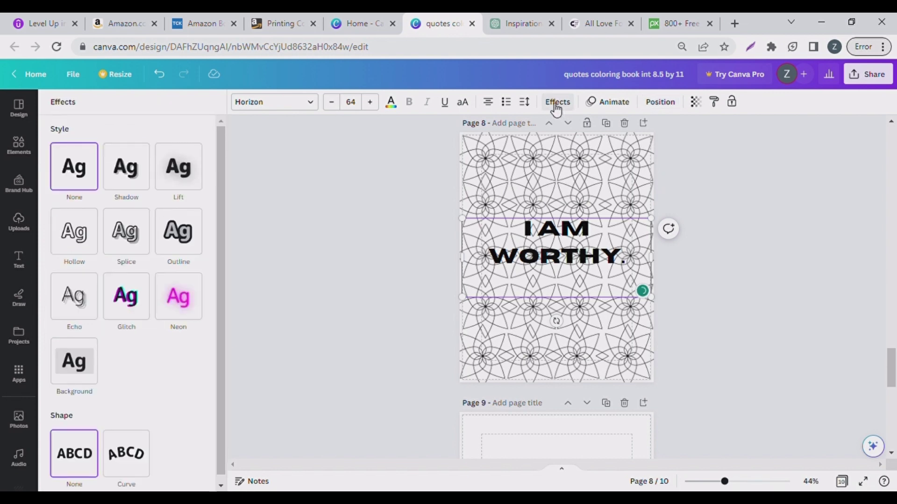
left_click(80, 235)
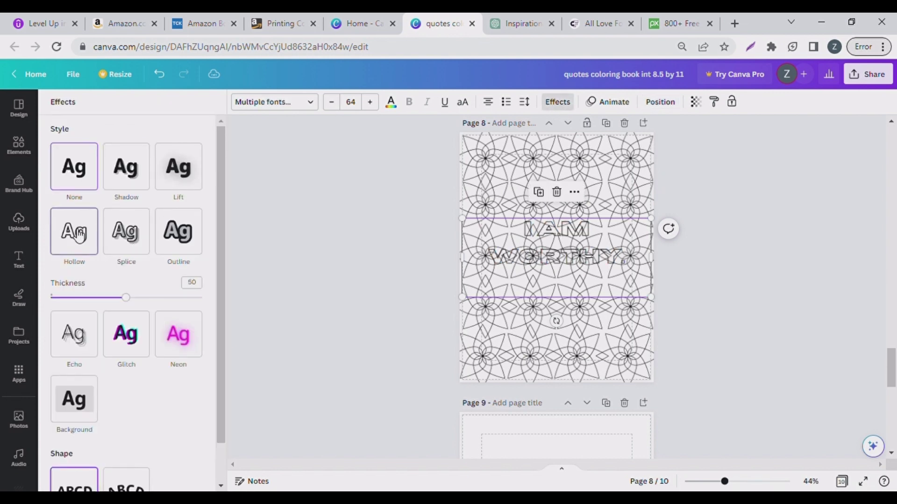
left_click(124, 242)
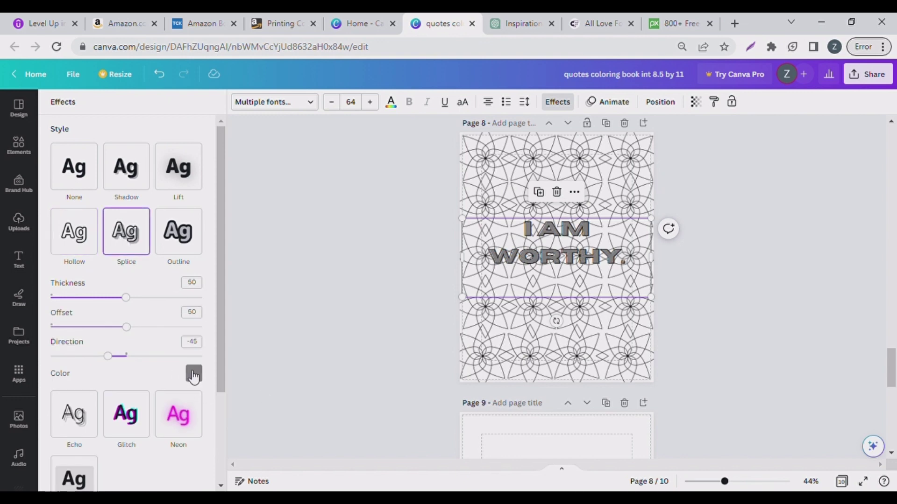
left_click(193, 374)
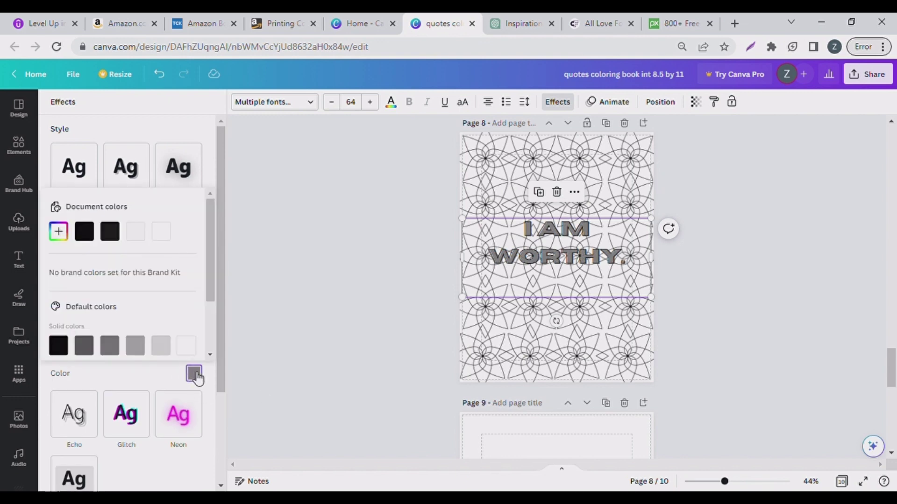
left_click(189, 348)
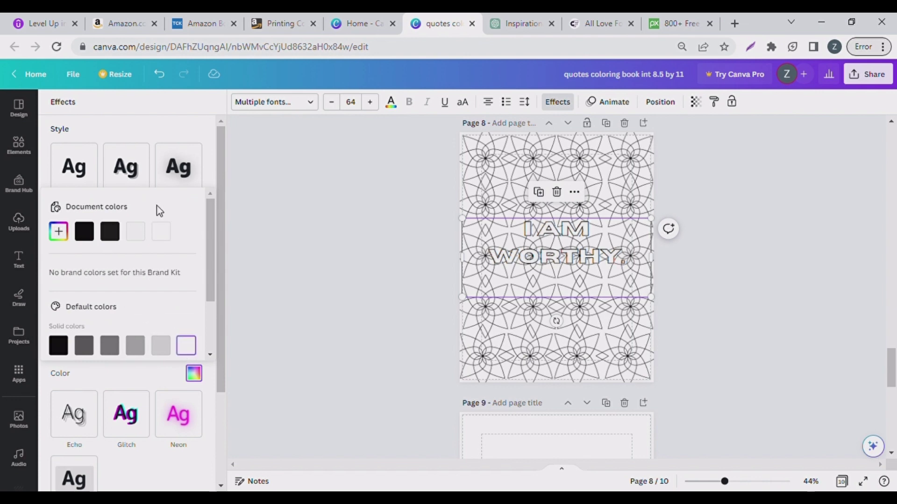
left_click(201, 142)
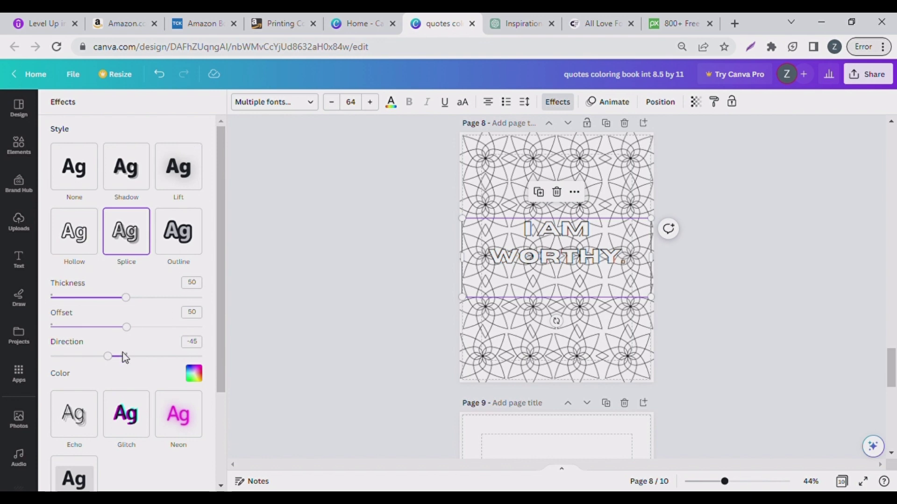
left_click_drag(126, 327, 41, 332)
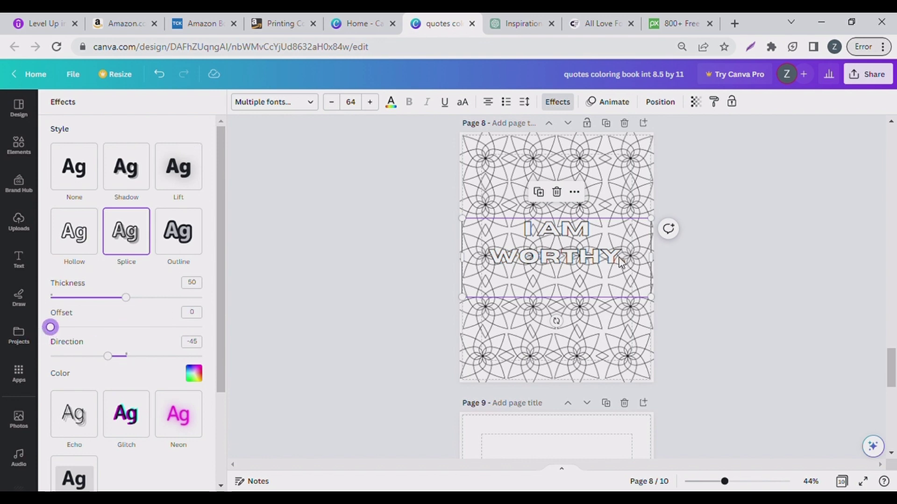
key("Escape")
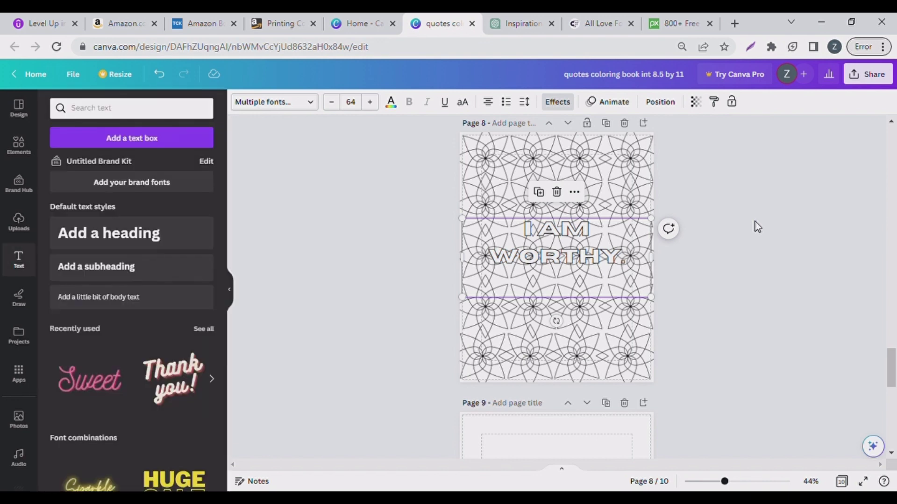
left_click(605, 257)
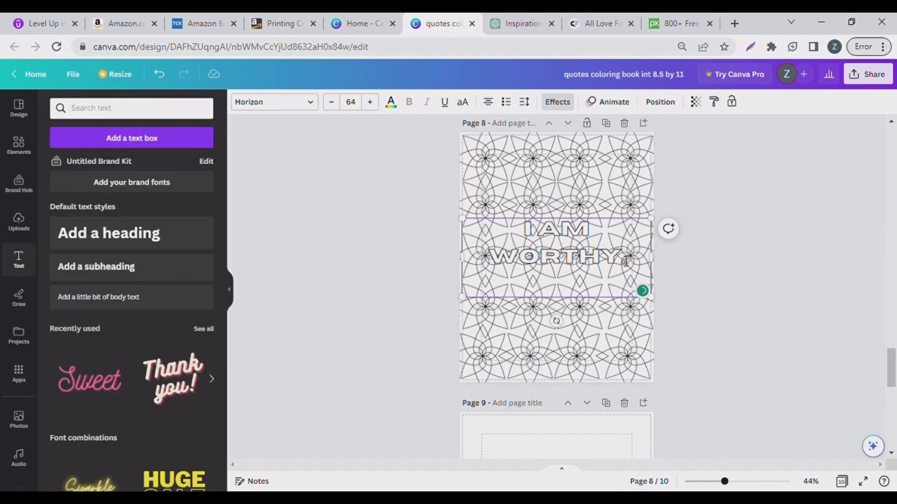
left_click(769, 231)
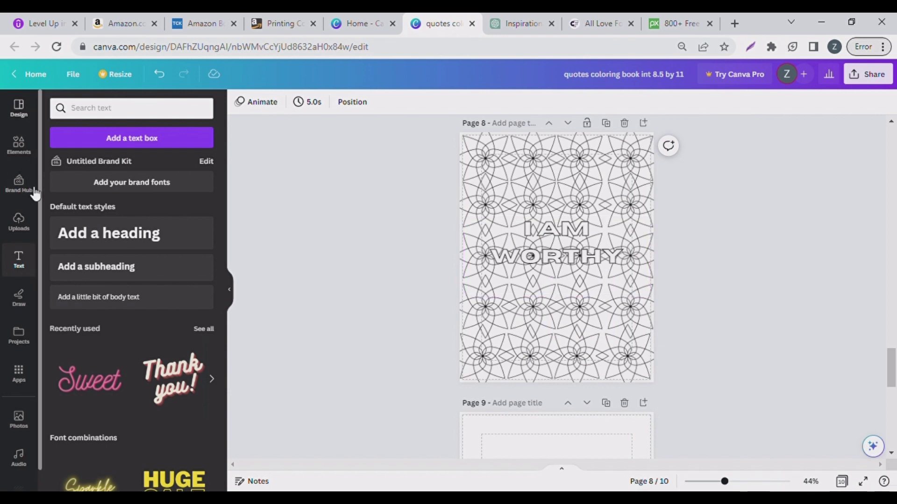
Step: Add the grey octagon to page 8 and stretch it into a wide band across the text
left_click(26, 145)
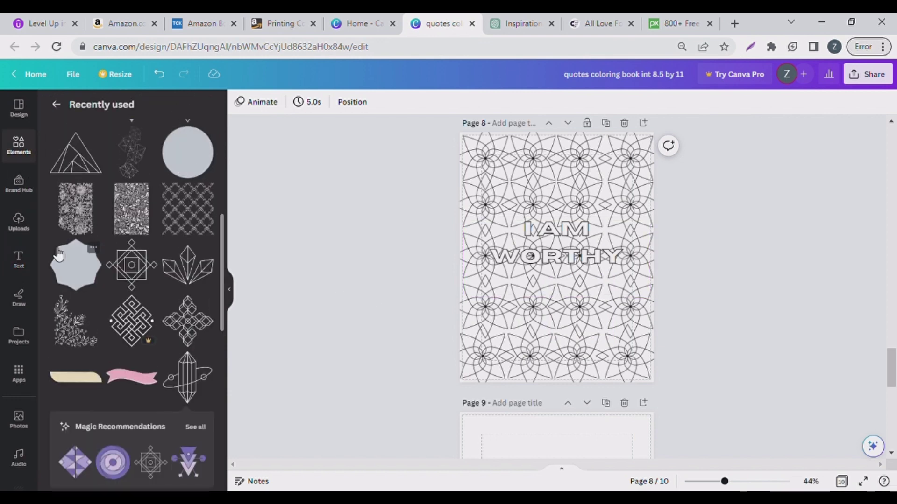
left_click(86, 262)
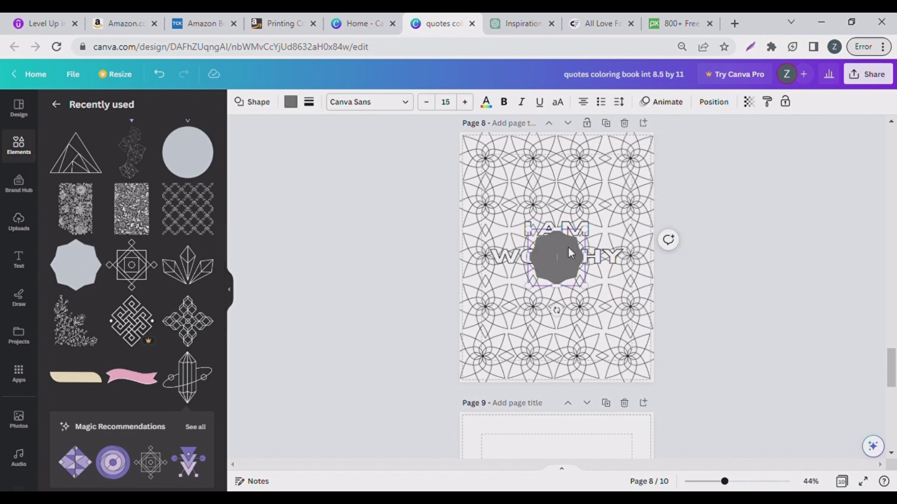
left_click_drag(553, 256, 501, 255)
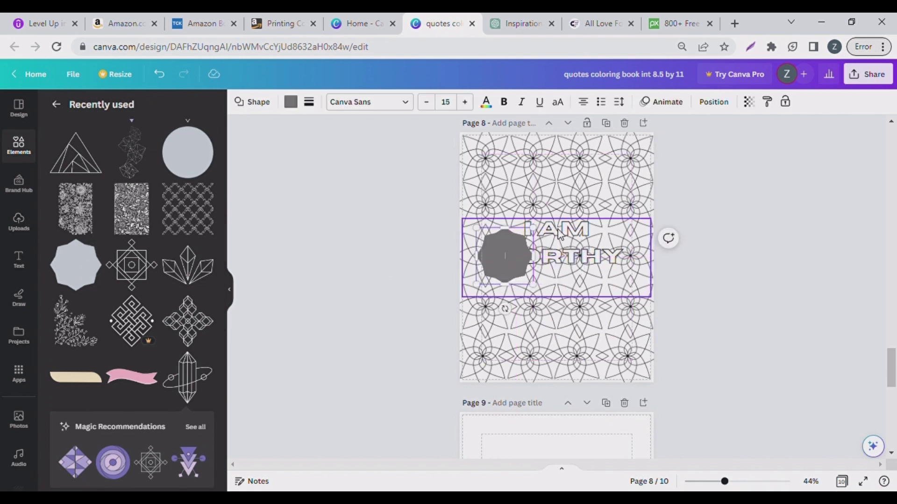
left_click_drag(542, 234, 715, 253)
left_click_drag(546, 231, 531, 263)
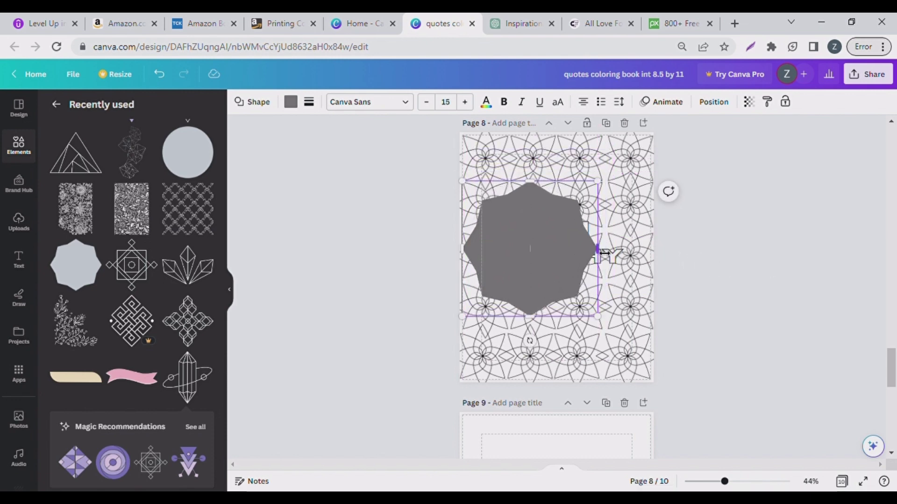
left_click_drag(599, 249, 654, 257)
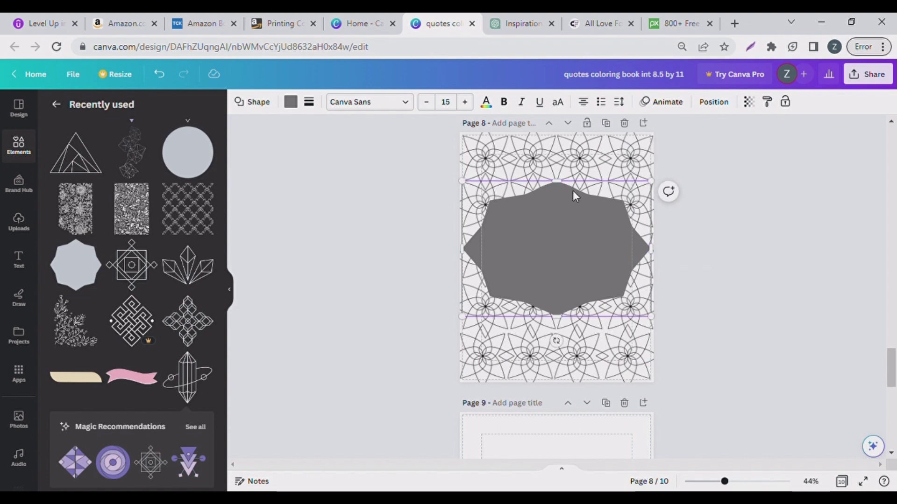
left_click_drag(562, 199, 558, 237)
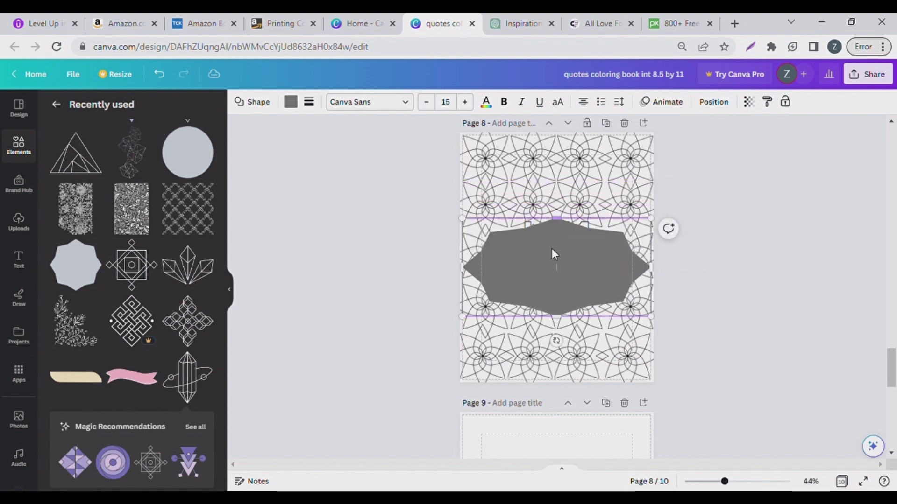
Step: Centre the octagon vertically on the page, send it behind the text, and nudge the text down
left_click(715, 102)
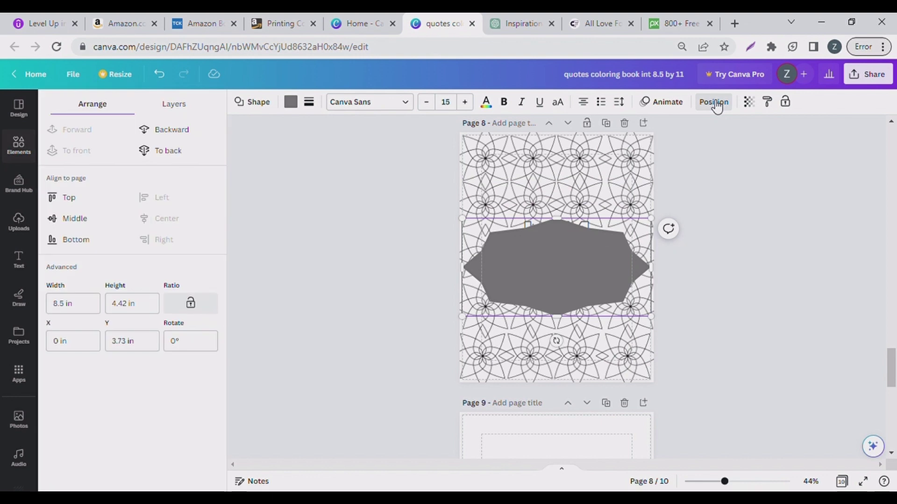
left_click(83, 220)
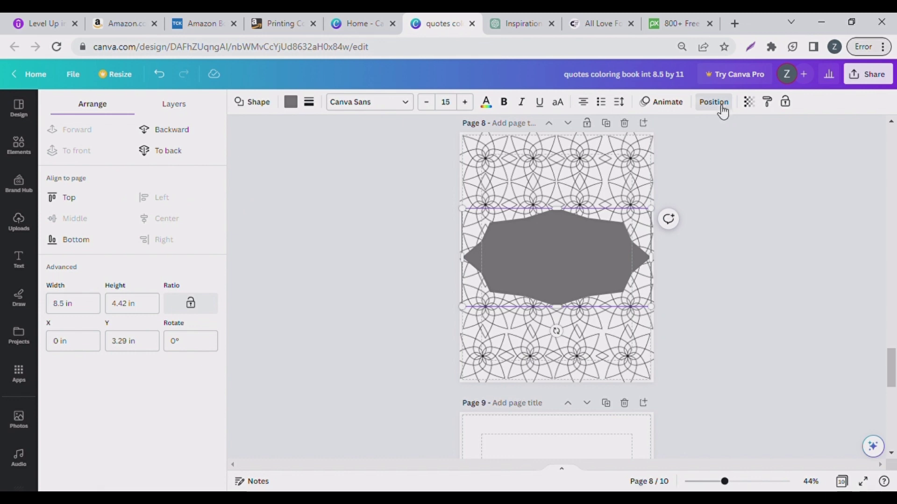
left_click(173, 131)
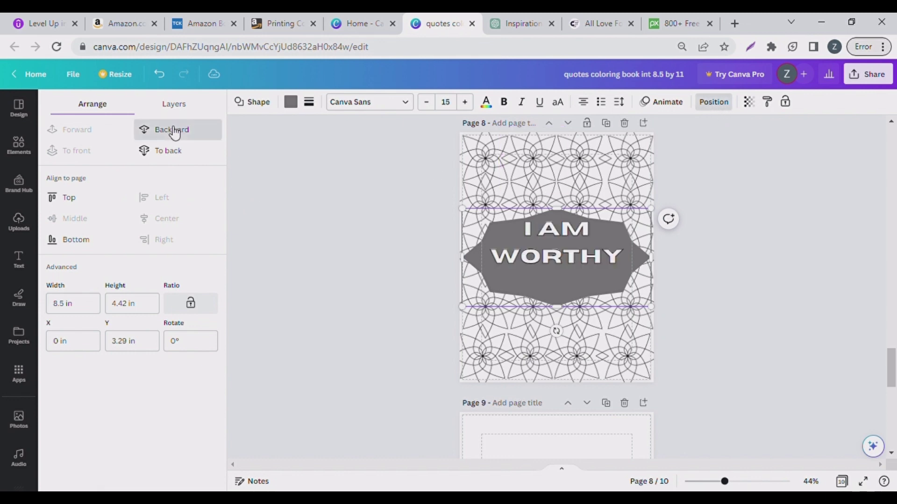
left_click(599, 252)
left_click_drag(599, 253, 598, 258)
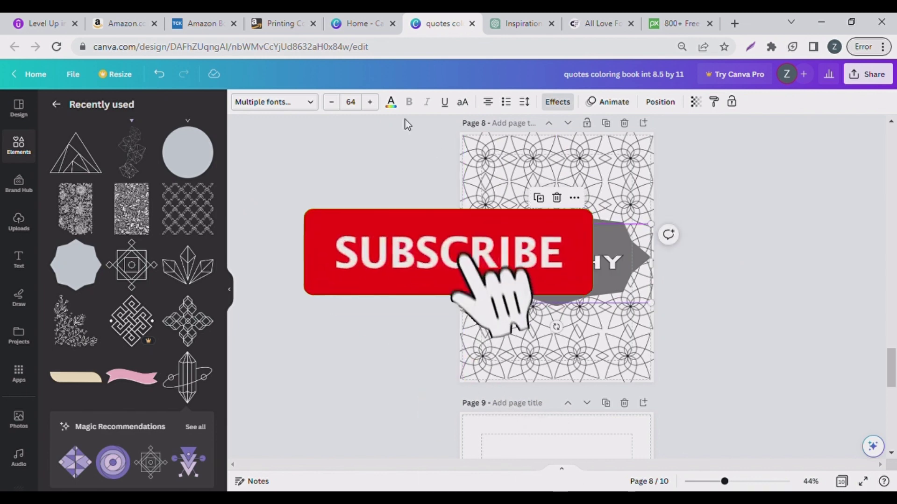
left_click(745, 234)
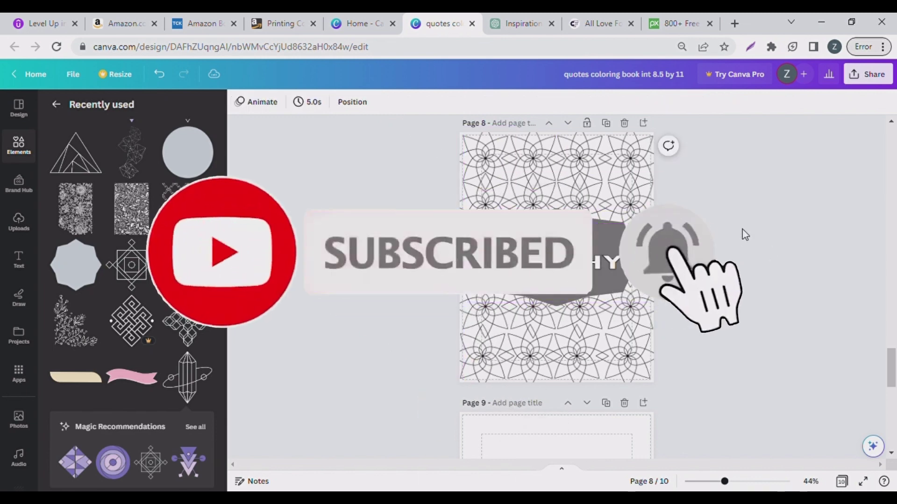
Step: Fill the octagon near-white and raise the I AM WORTHY font size to 67
left_click(631, 280)
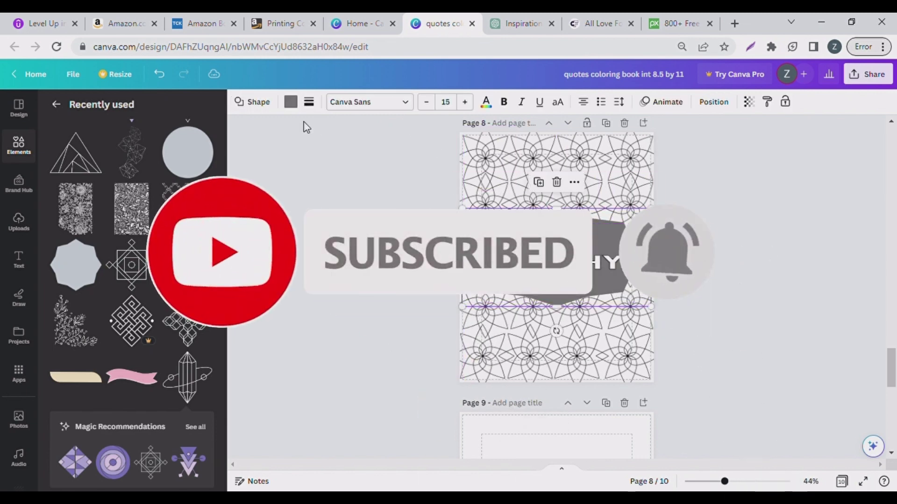
left_click(291, 102)
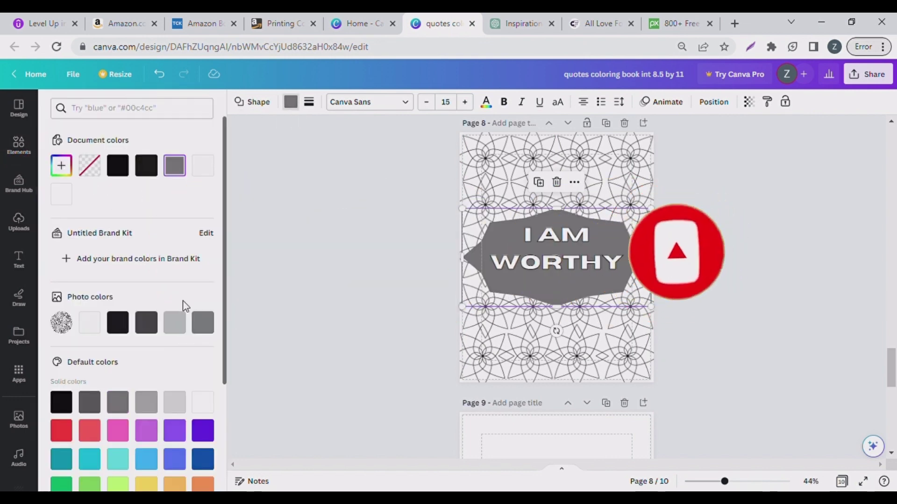
left_click(88, 323)
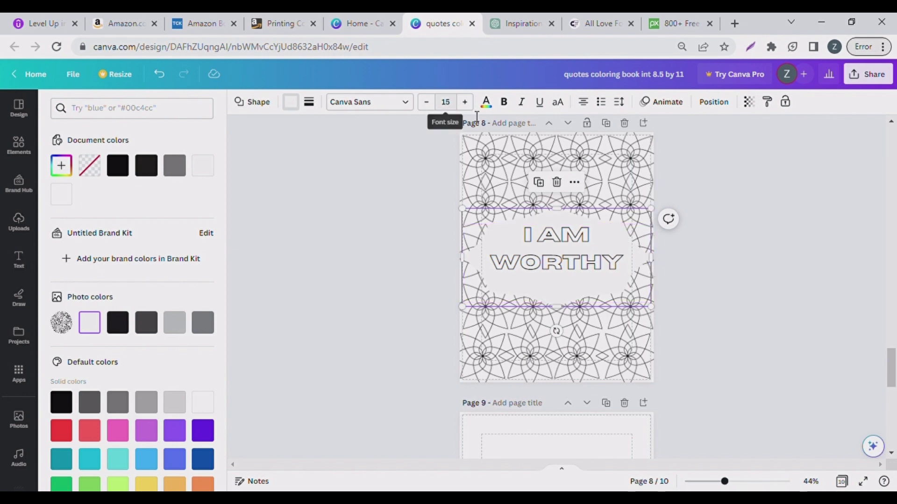
left_click(570, 246)
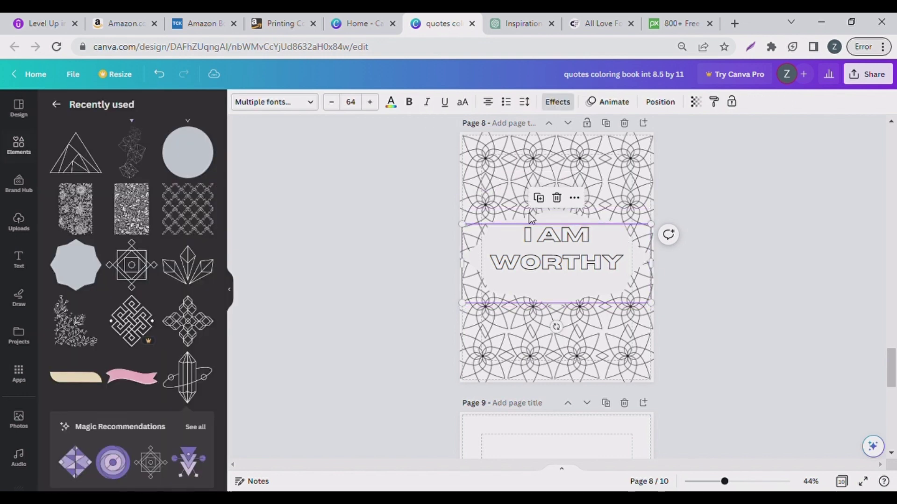
left_click(370, 102)
left_click(369, 102)
left_click(370, 101)
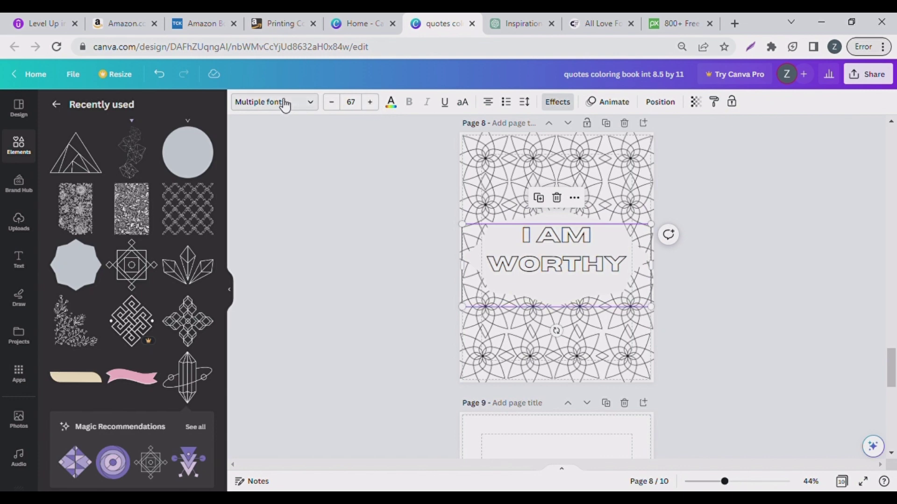
left_click(576, 251)
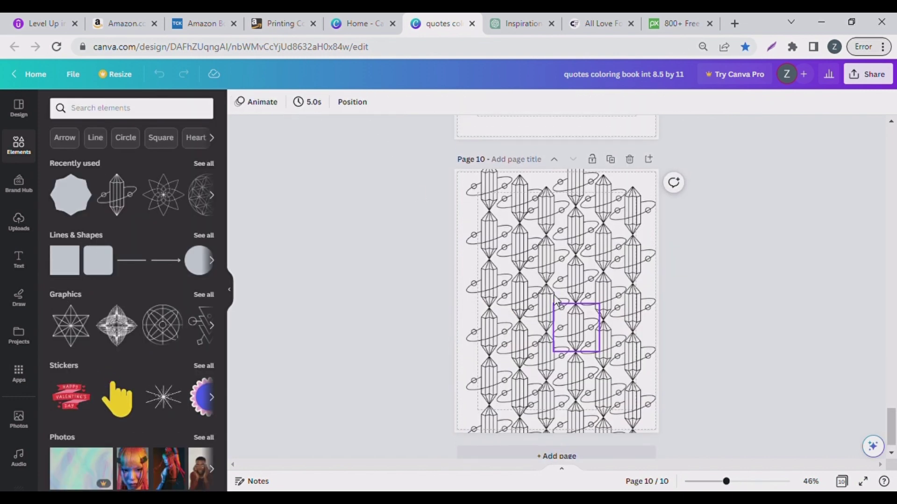
scroll(555, 301, "up", 12)
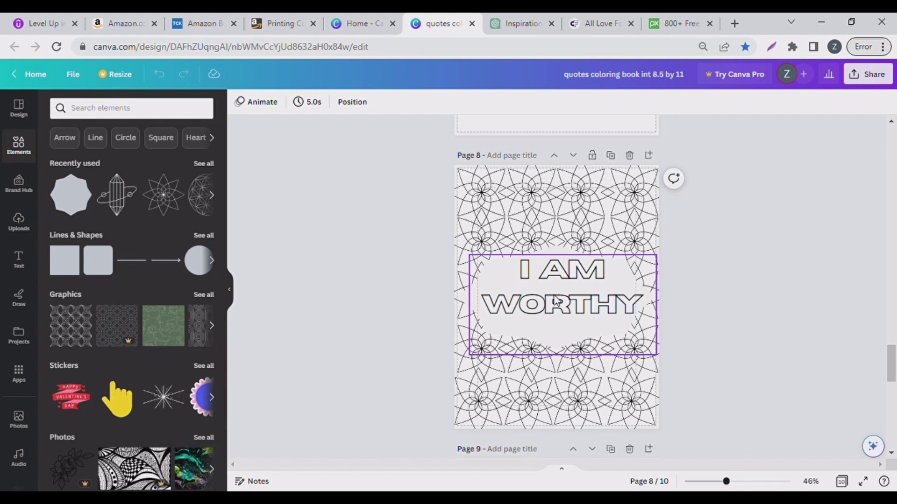
scroll(556, 302, "up", 1)
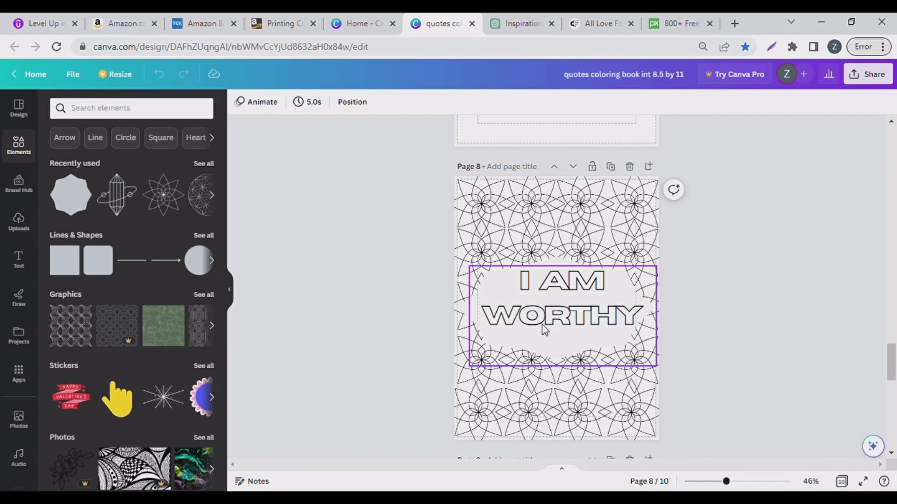
scroll(545, 329, "up", 10)
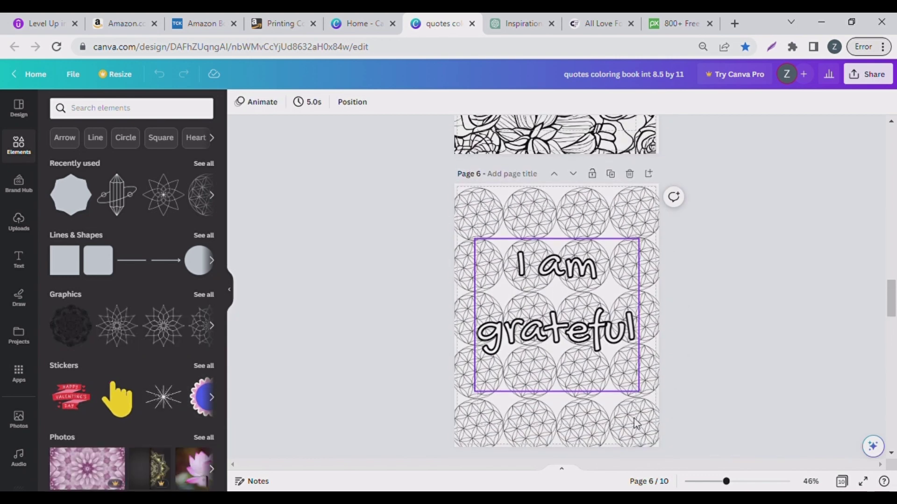
scroll(574, 304, "up", 3)
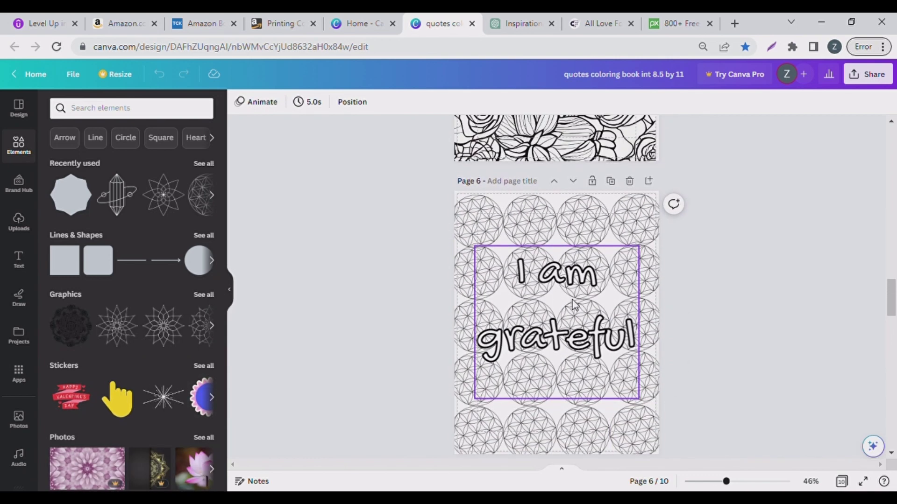
scroll(574, 305, "down", 5)
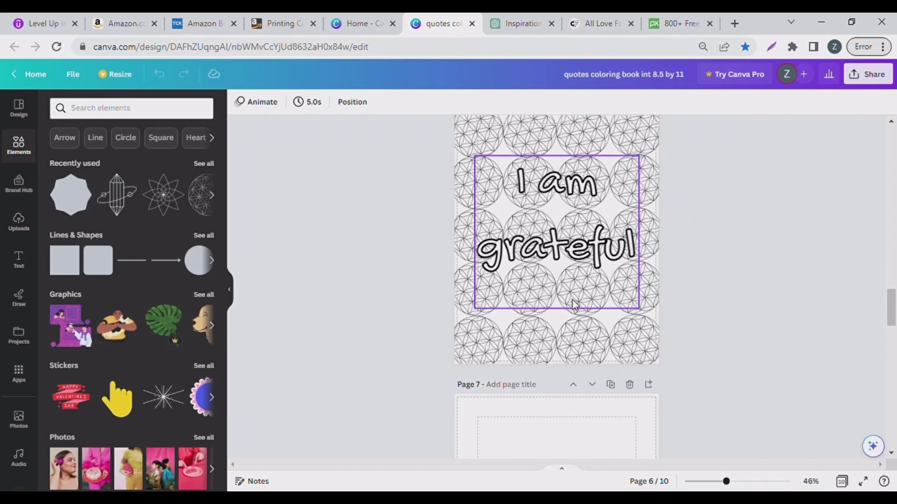
scroll(574, 304, "up", 4)
scroll(575, 304, "up", 2)
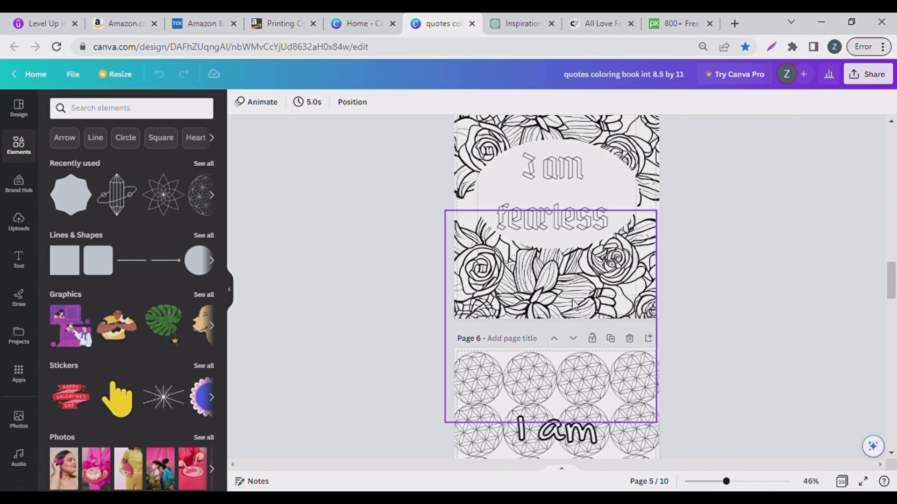
scroll(574, 304, "up", 1)
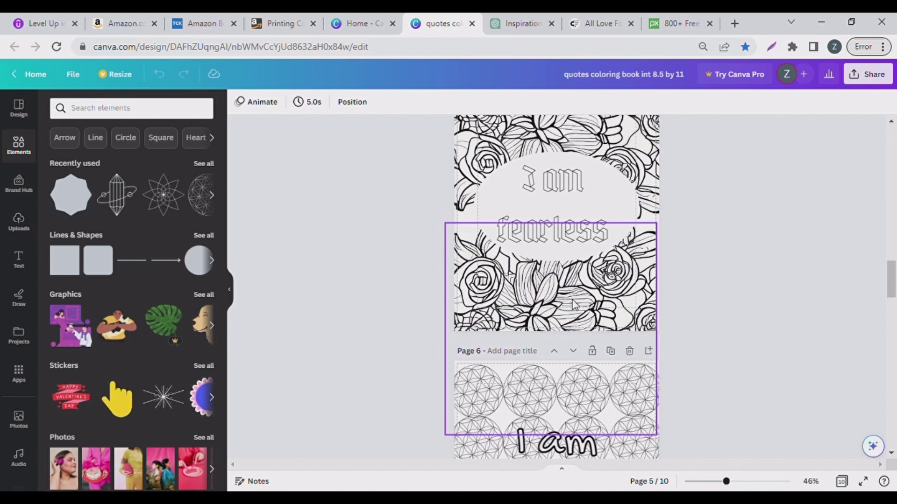
scroll(573, 304, "up", 3)
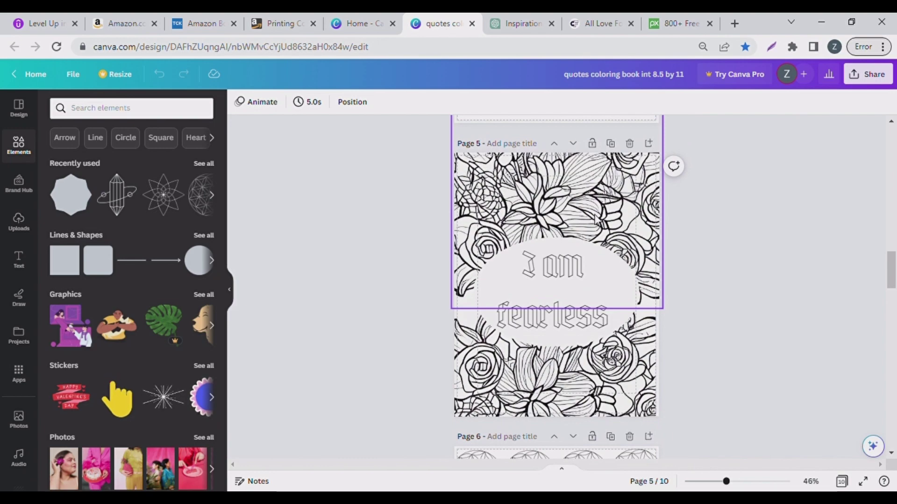
scroll(596, 220, "up", 1)
left_click(540, 295)
scroll(580, 309, "up", 20)
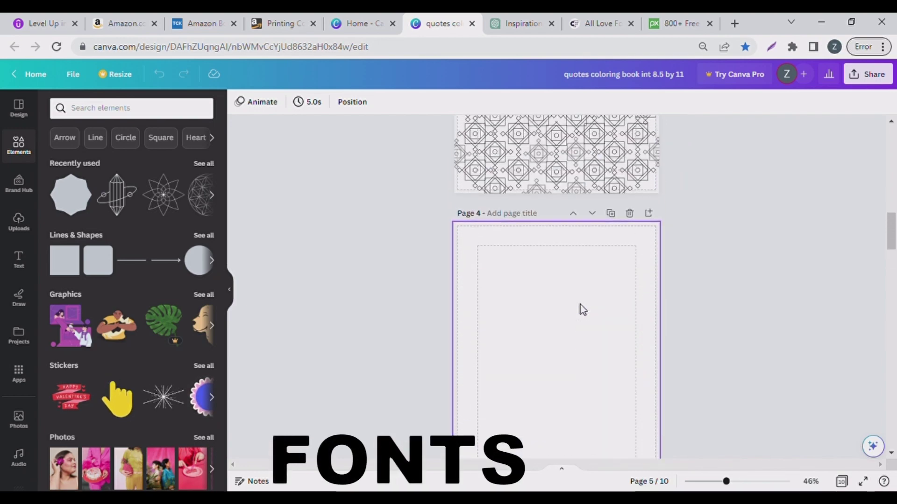
scroll(580, 308, "up", 15)
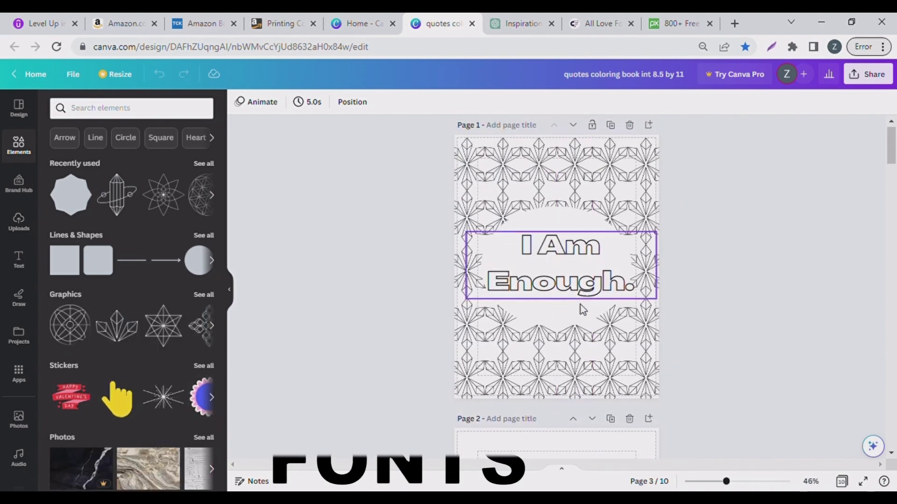
scroll(582, 308, "down", 3)
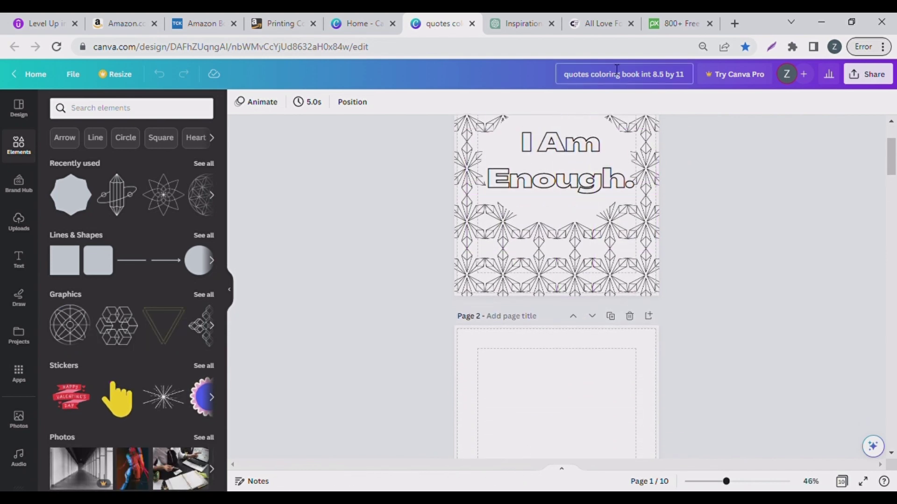
Step: Browse the 39 premium fonts in the $1.00 All Love Fonts Collections Bundle, then go to Pixabay's colouring-pages results
left_click(595, 26)
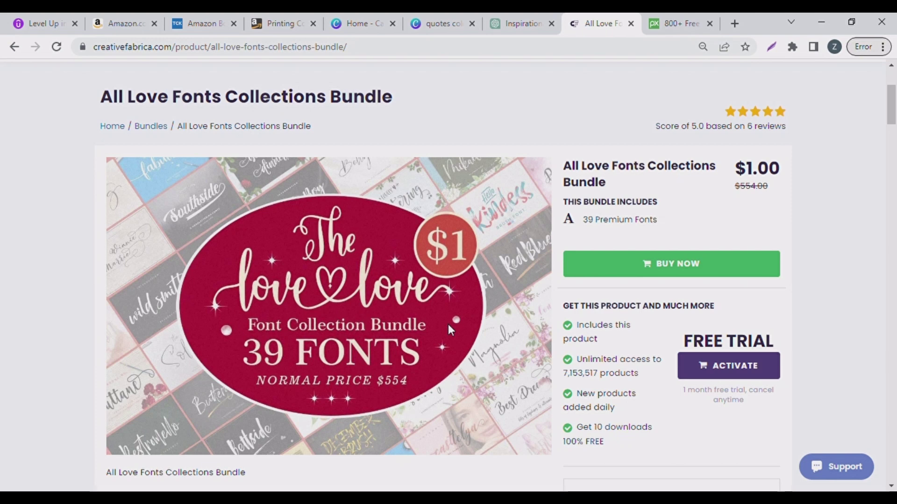
scroll(449, 327, "up", 1)
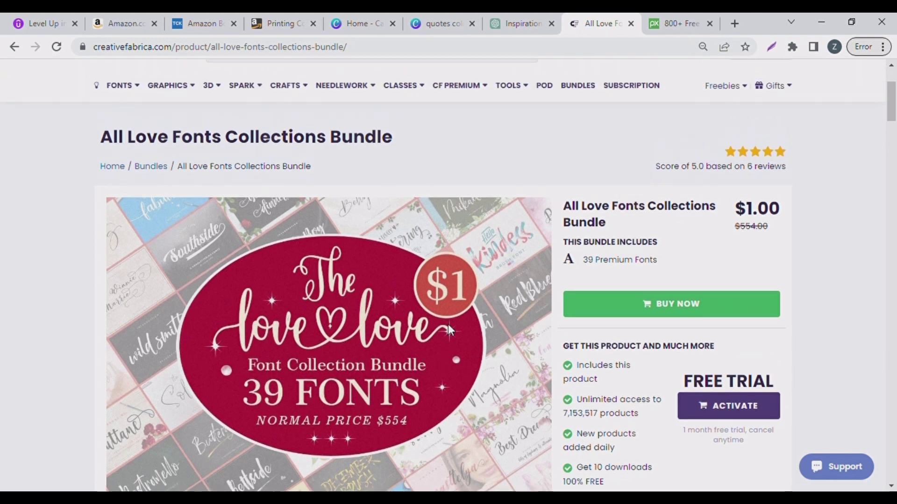
scroll(448, 327, "up", 1)
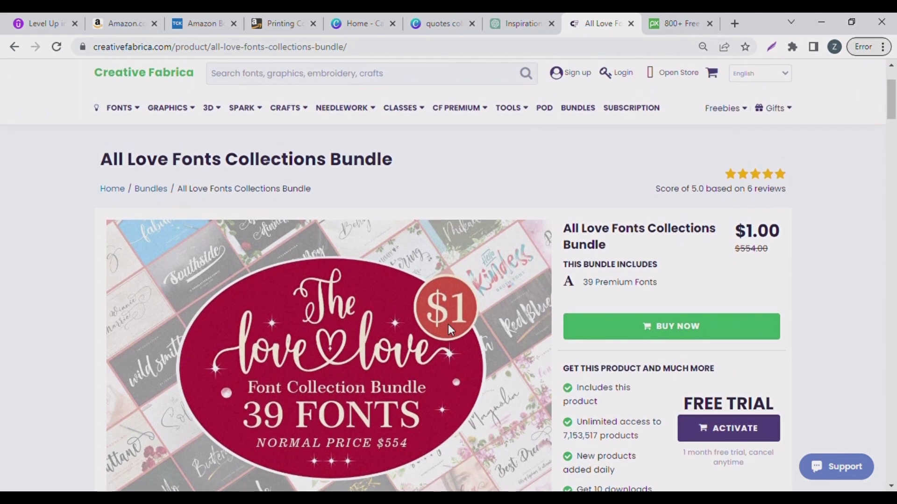
mouse_move(532, 99)
mouse_move(739, 121)
scroll(359, 416, "down", 3)
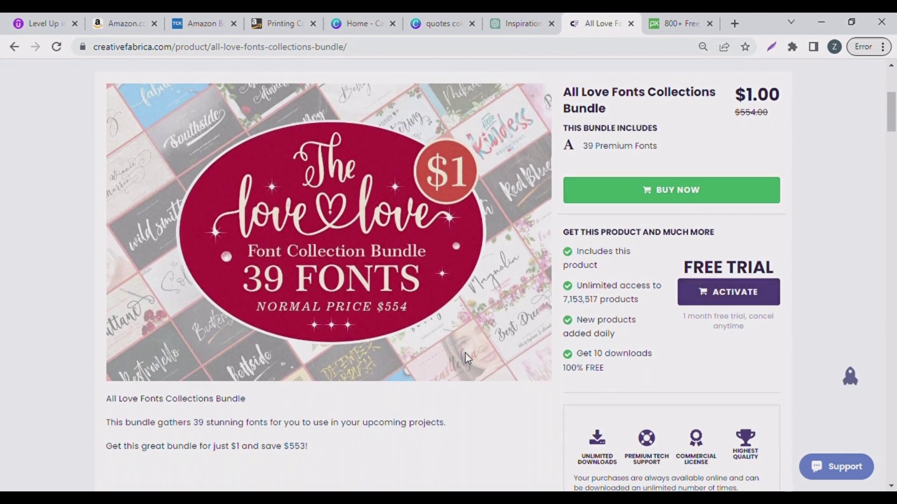
scroll(467, 358, "down", 2)
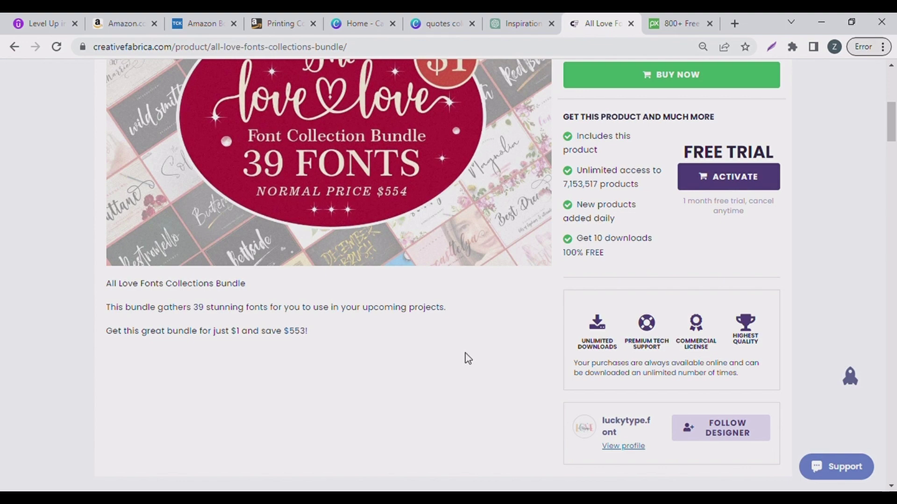
scroll(468, 358, "down", 10)
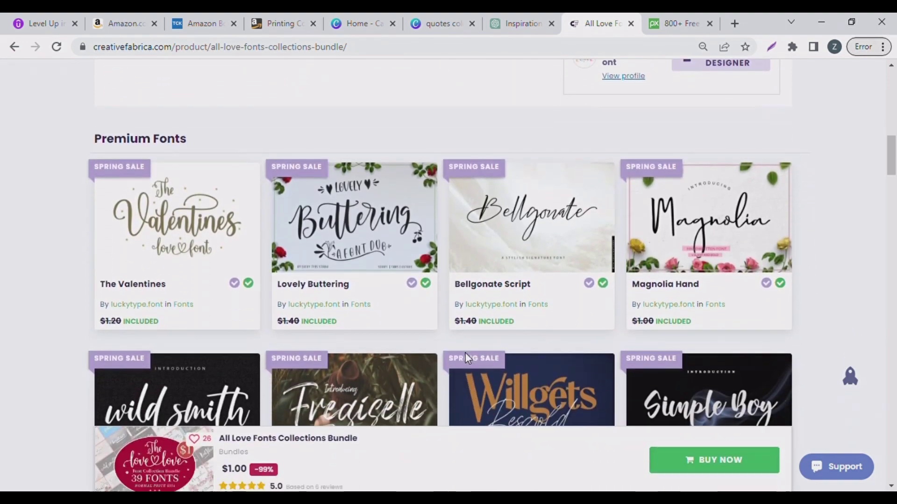
scroll(467, 358, "up", 10)
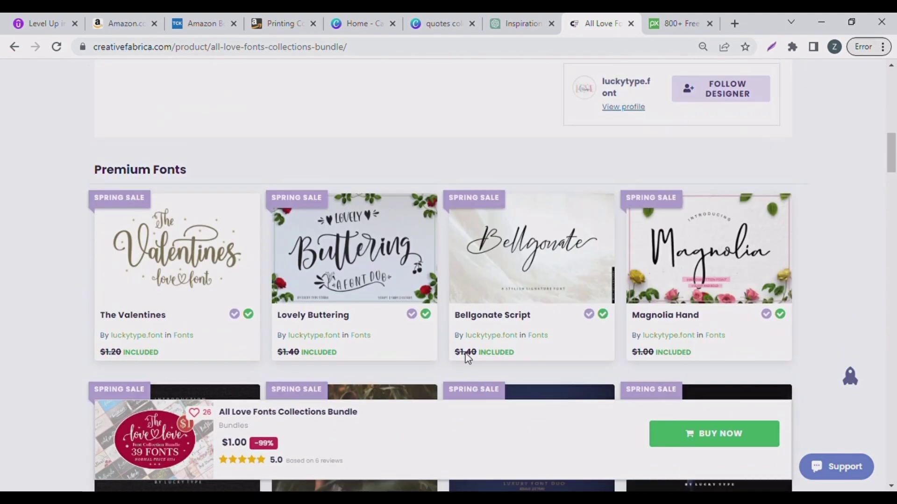
scroll(468, 358, "down", 8)
scroll(470, 358, "down", 15)
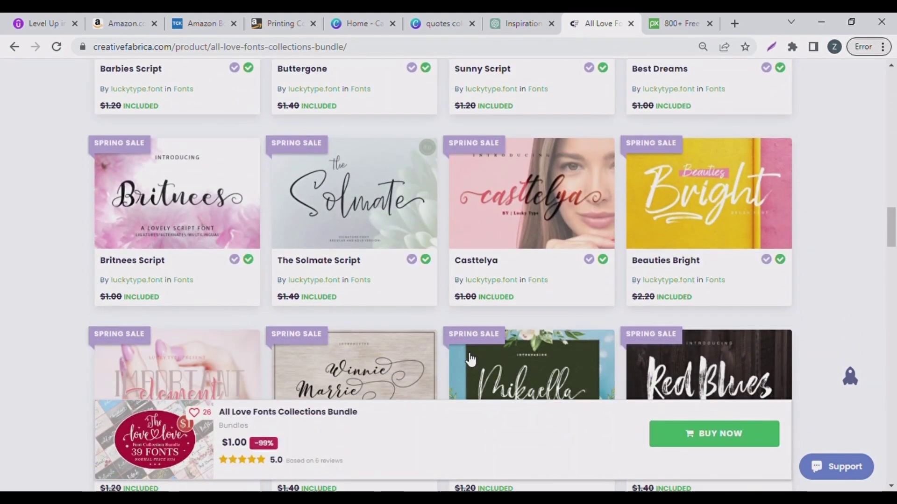
scroll(470, 358, "down", 10)
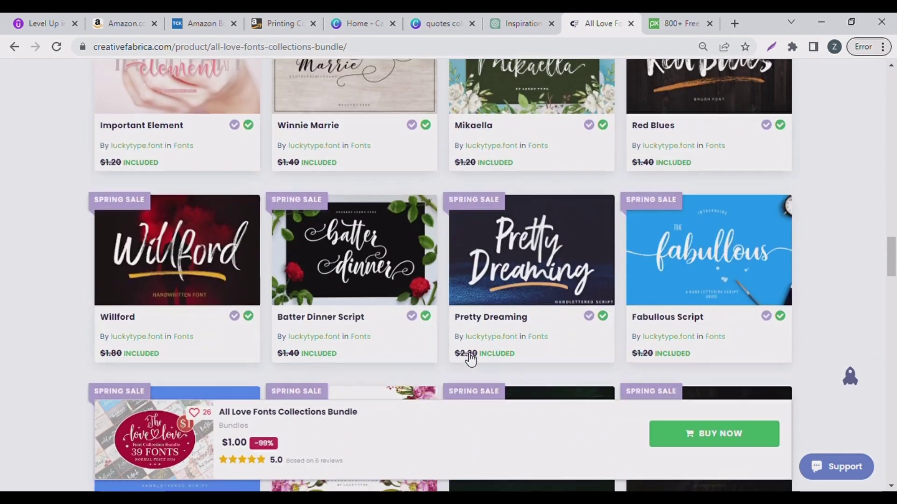
scroll(471, 359, "down", 15)
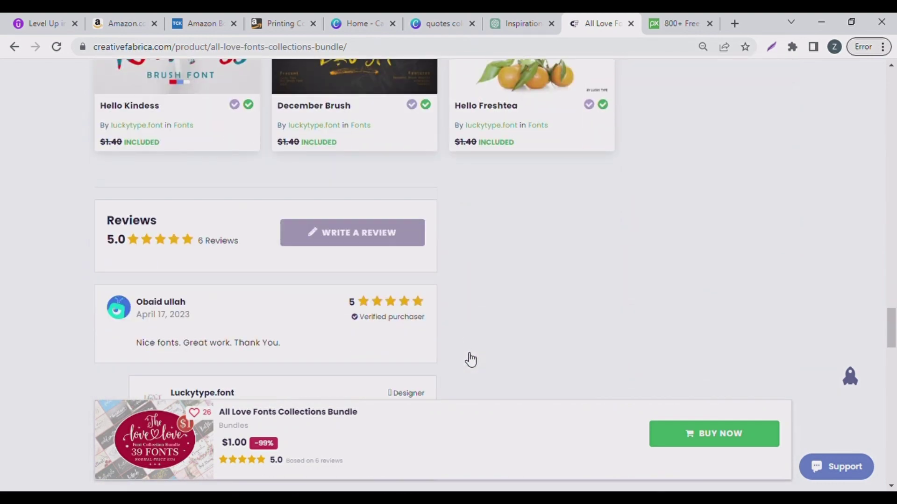
scroll(469, 359, "up", 10)
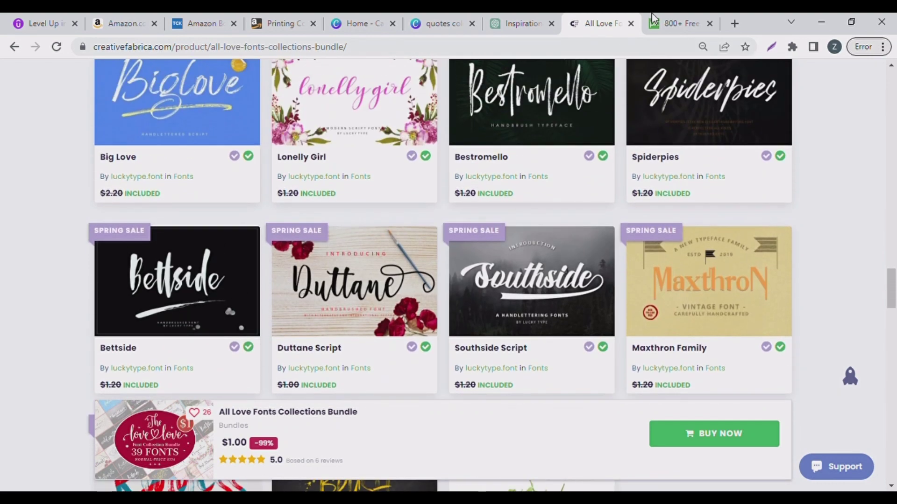
left_click(680, 24)
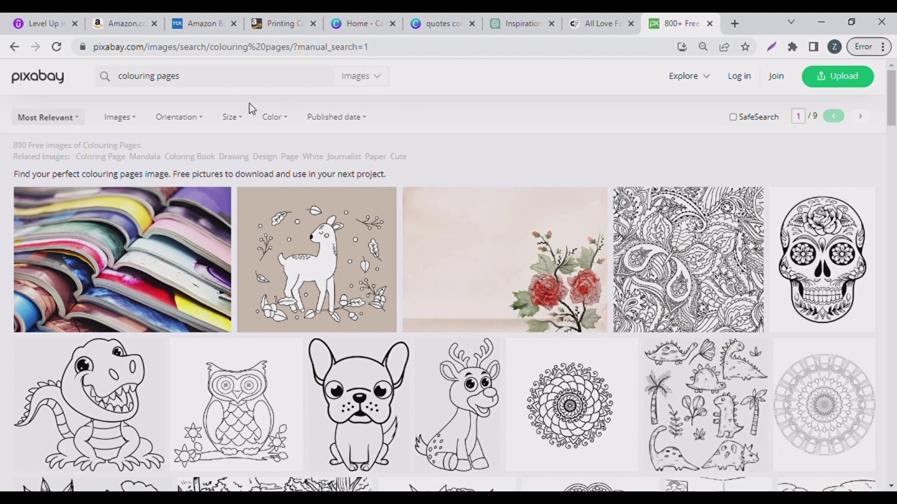
scroll(346, 335, "down", 5)
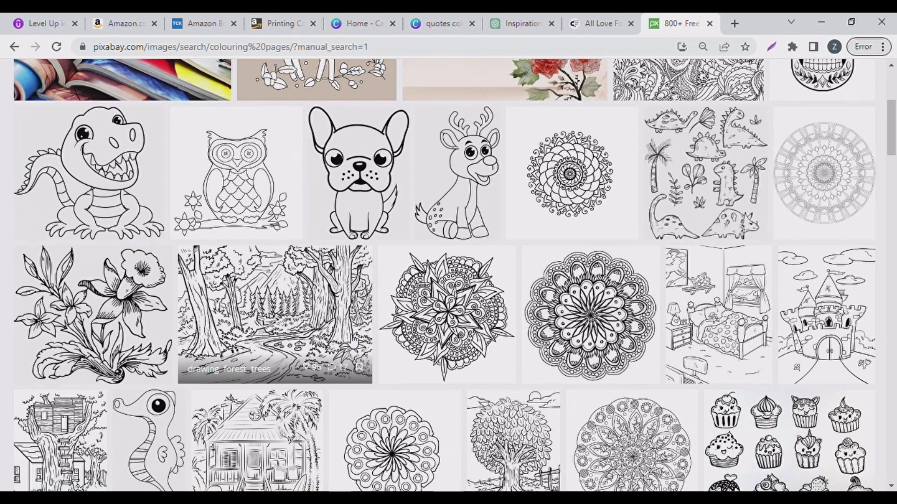
scroll(288, 322, "down", 2)
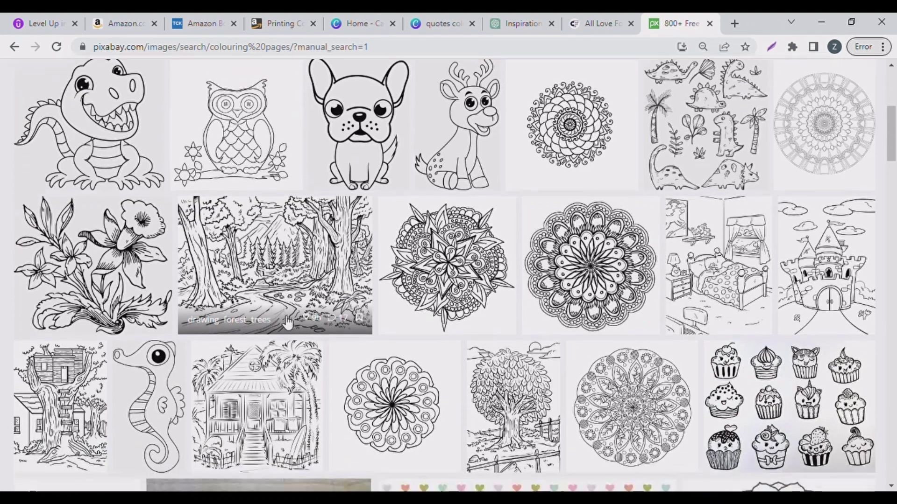
scroll(288, 322, "down", 15)
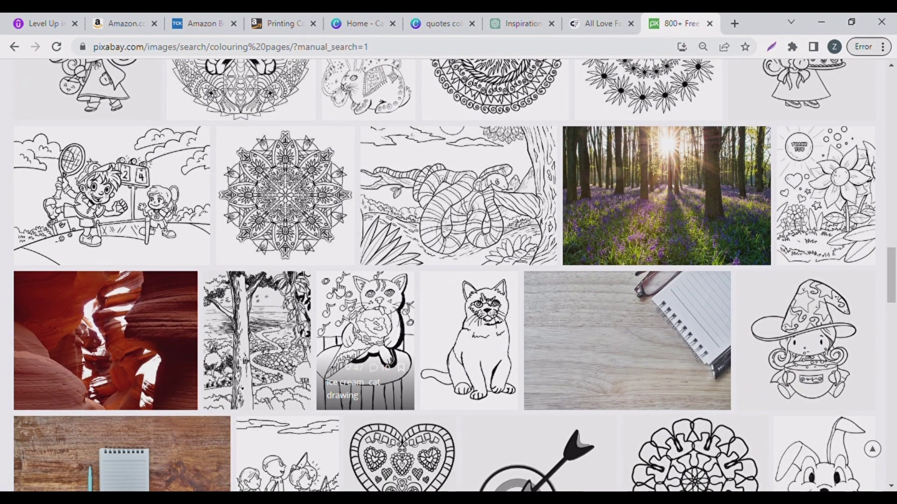
scroll(339, 292, "down", 4)
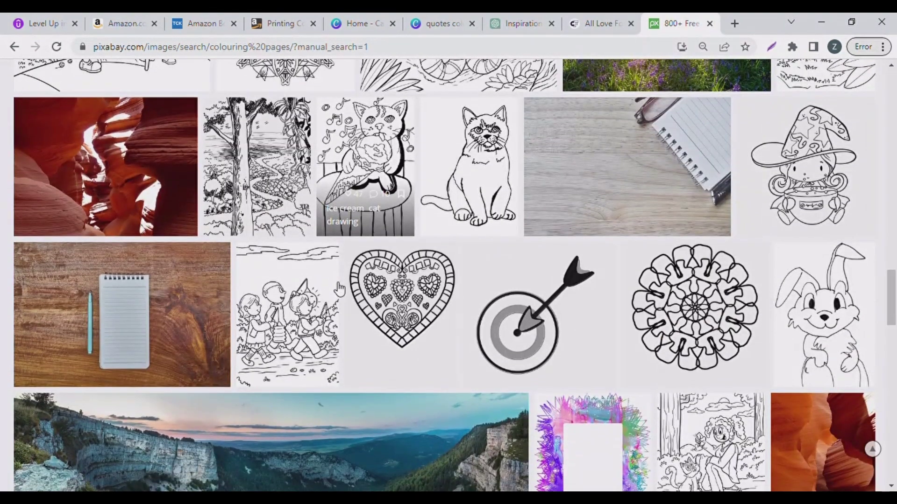
scroll(339, 290, "down", 2)
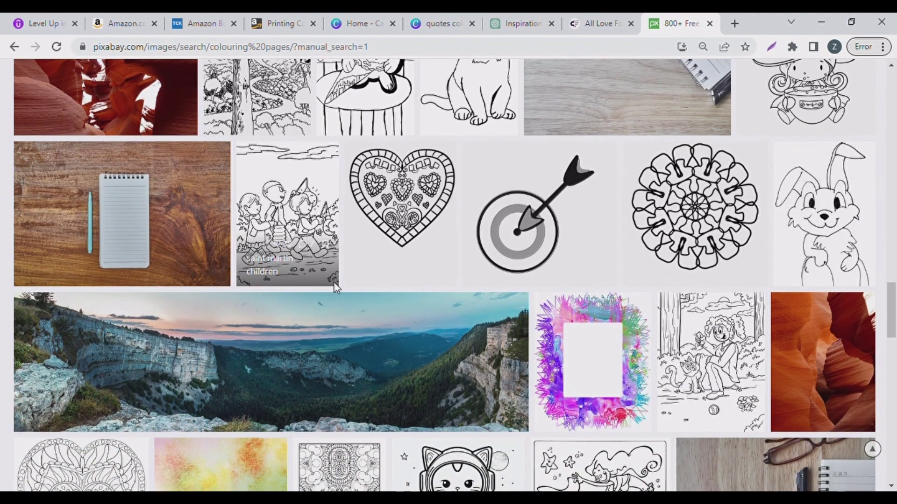
scroll(334, 283, "down", 12)
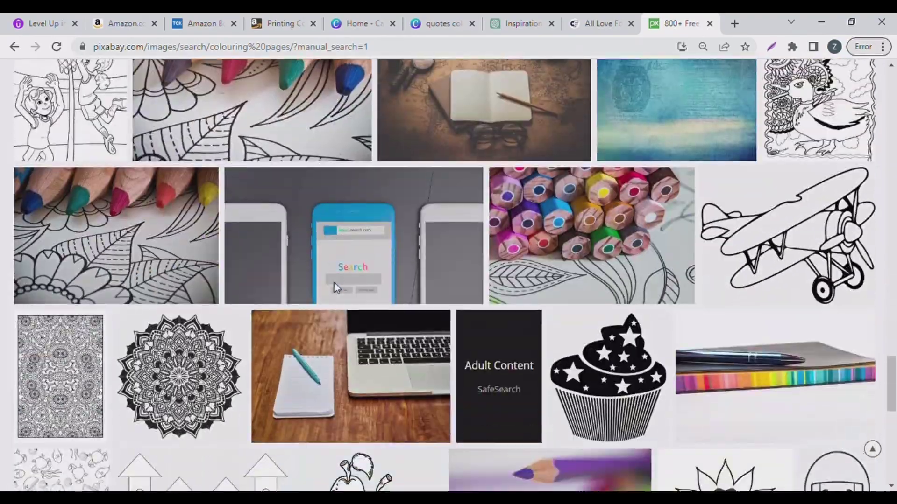
scroll(334, 283, "down", 8)
scroll(335, 283, "up", 20)
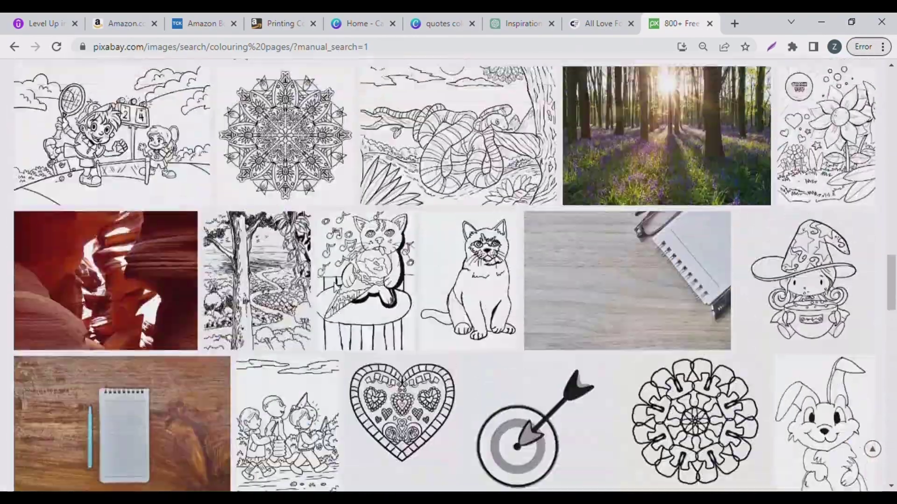
scroll(334, 283, "up", 20)
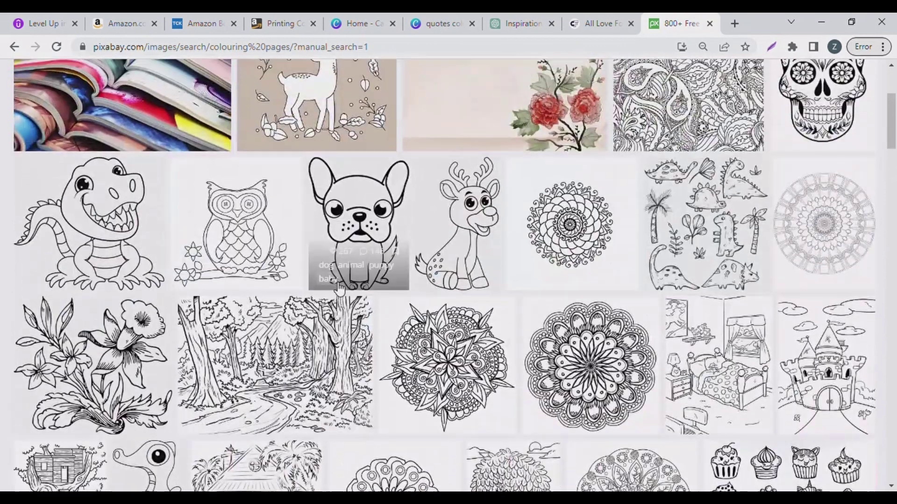
scroll(339, 285, "up", 1)
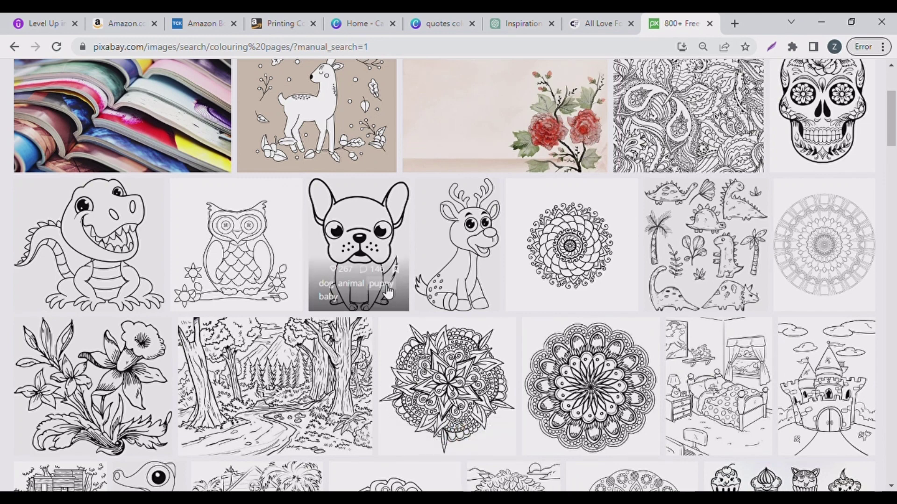
scroll(410, 276, "up", 4)
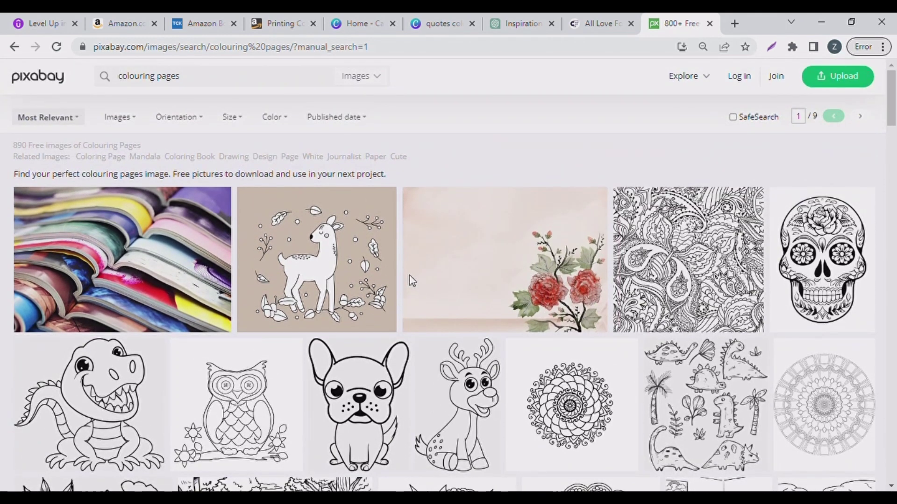
scroll(410, 275, "down", 4)
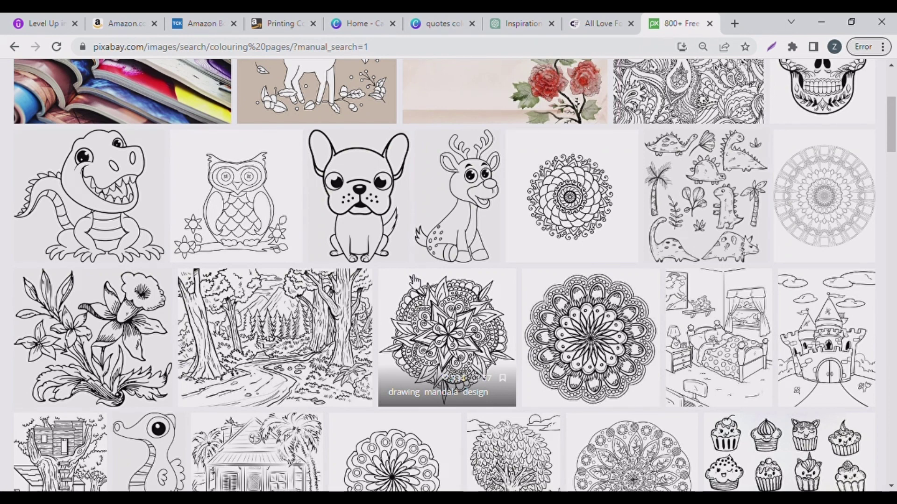
scroll(413, 280, "down", 2)
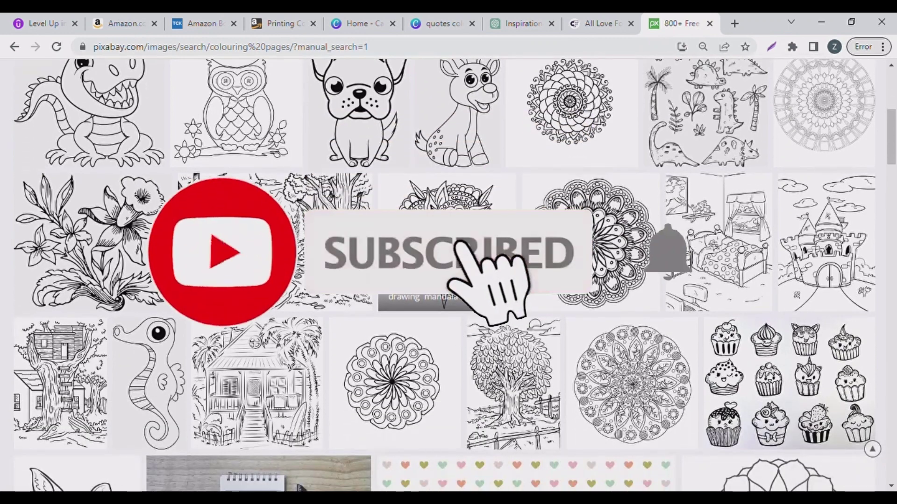